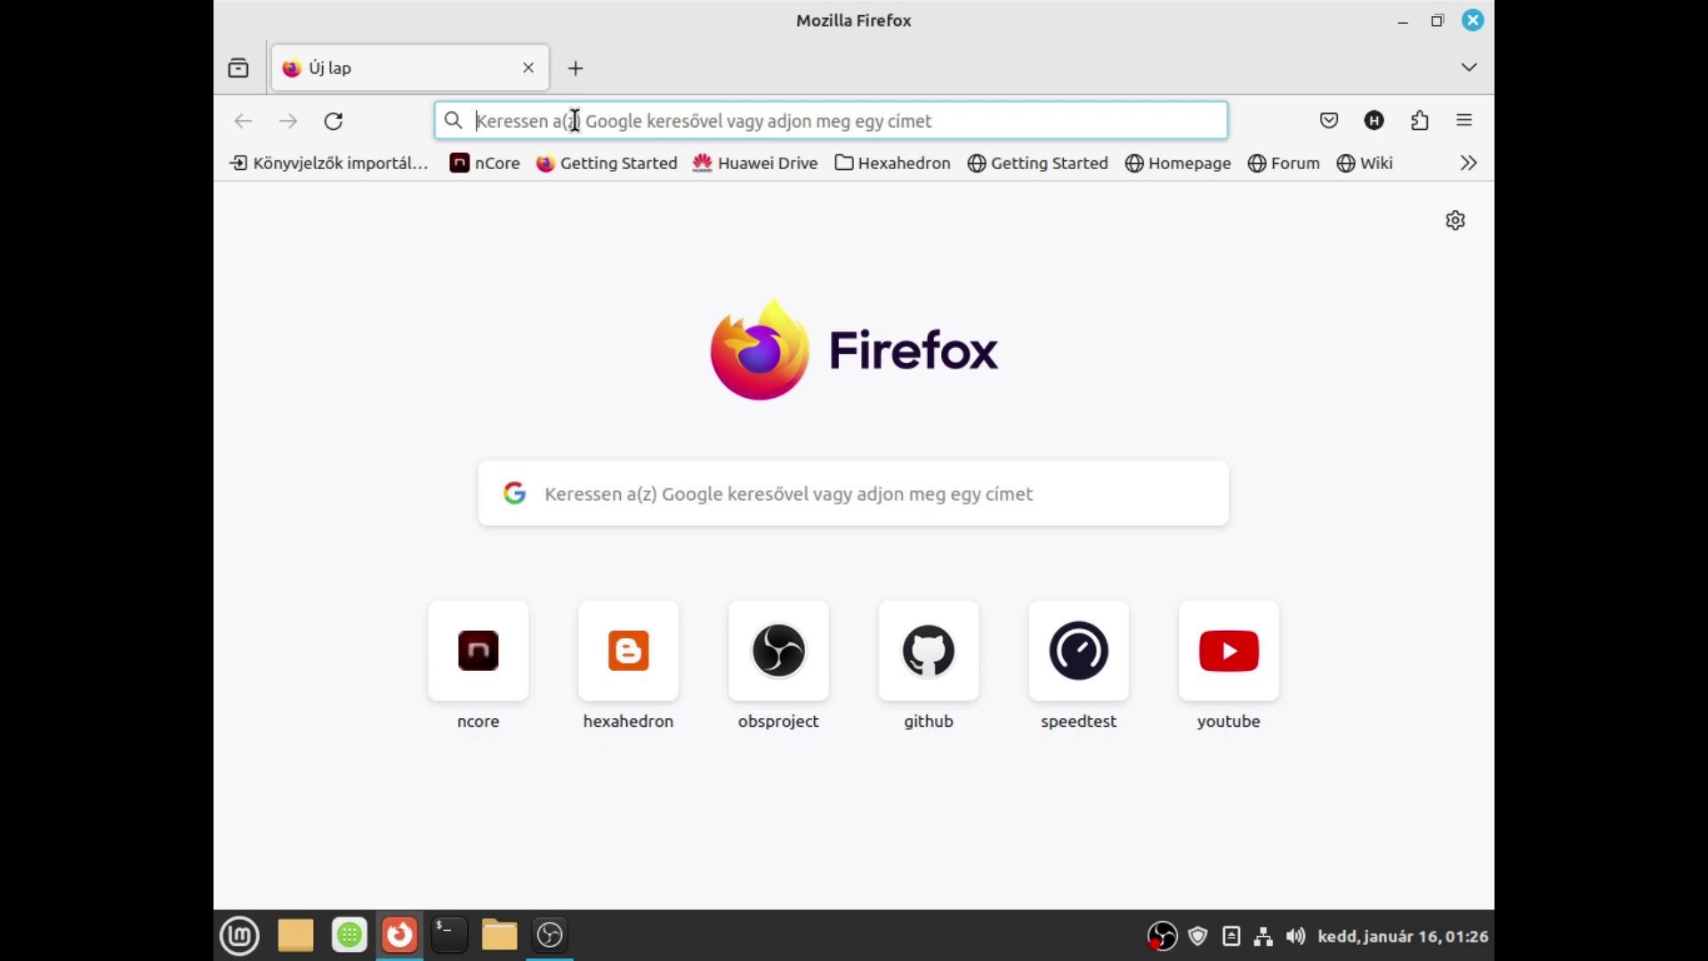
Open linuxmint.com and highlight the latest release's name and version heading on the home page.
{"action": "type", "text": "li"}
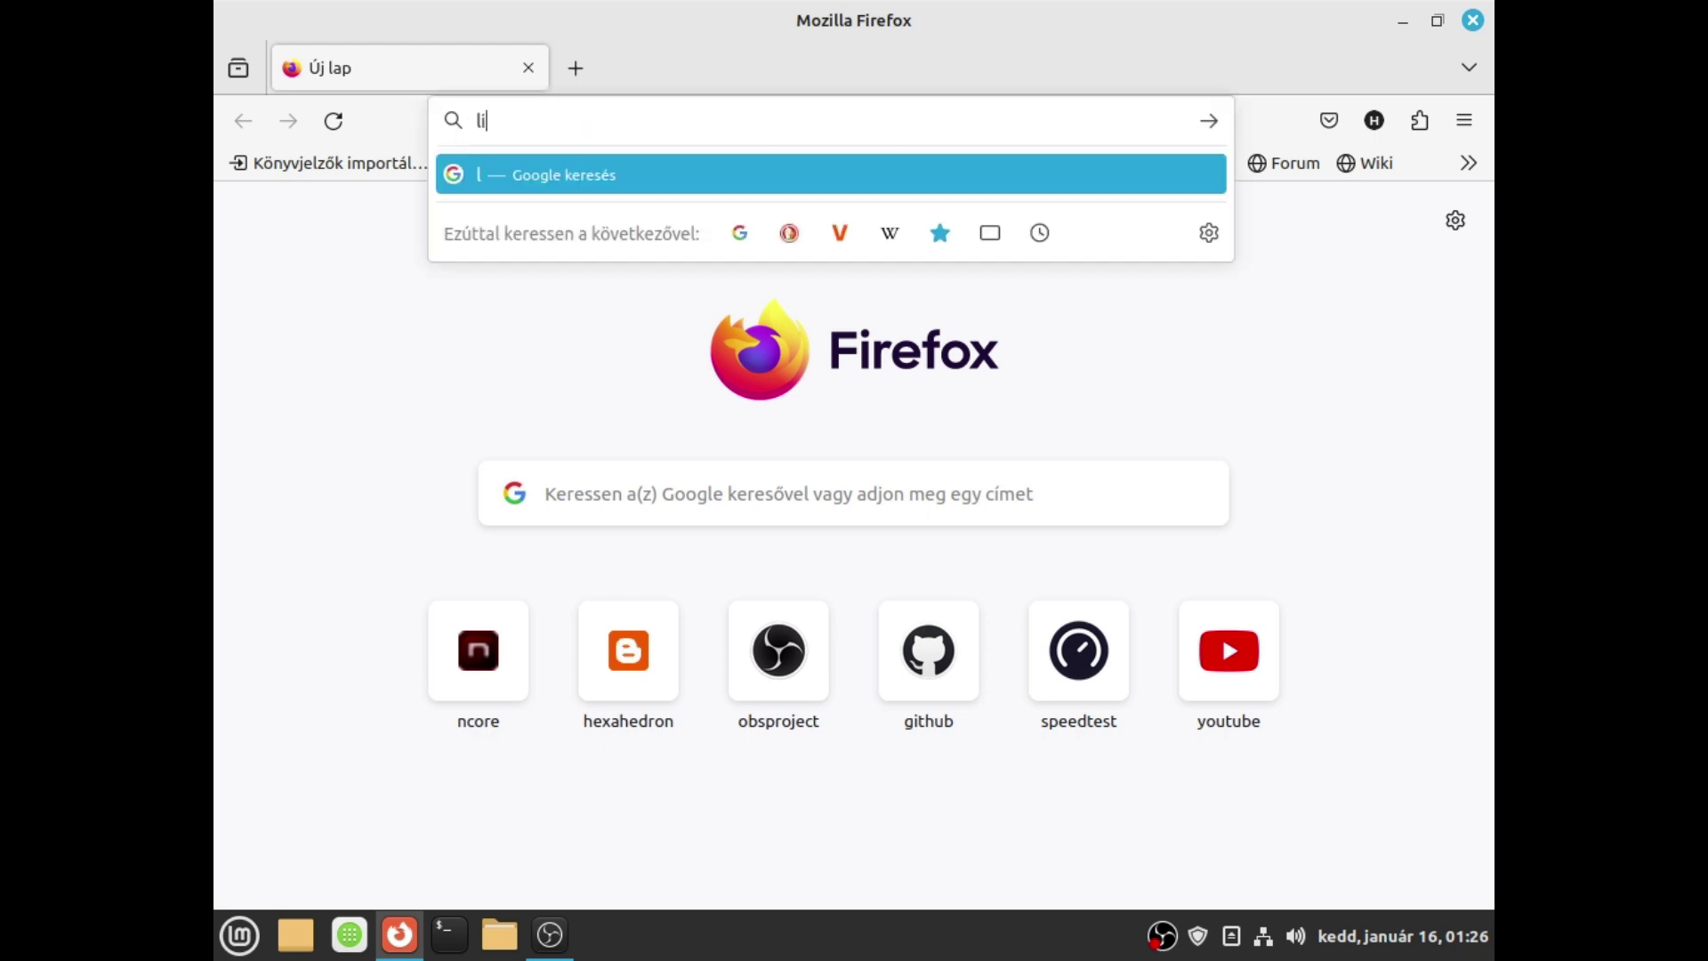
{"action": "type", "text": "nuxmint"}
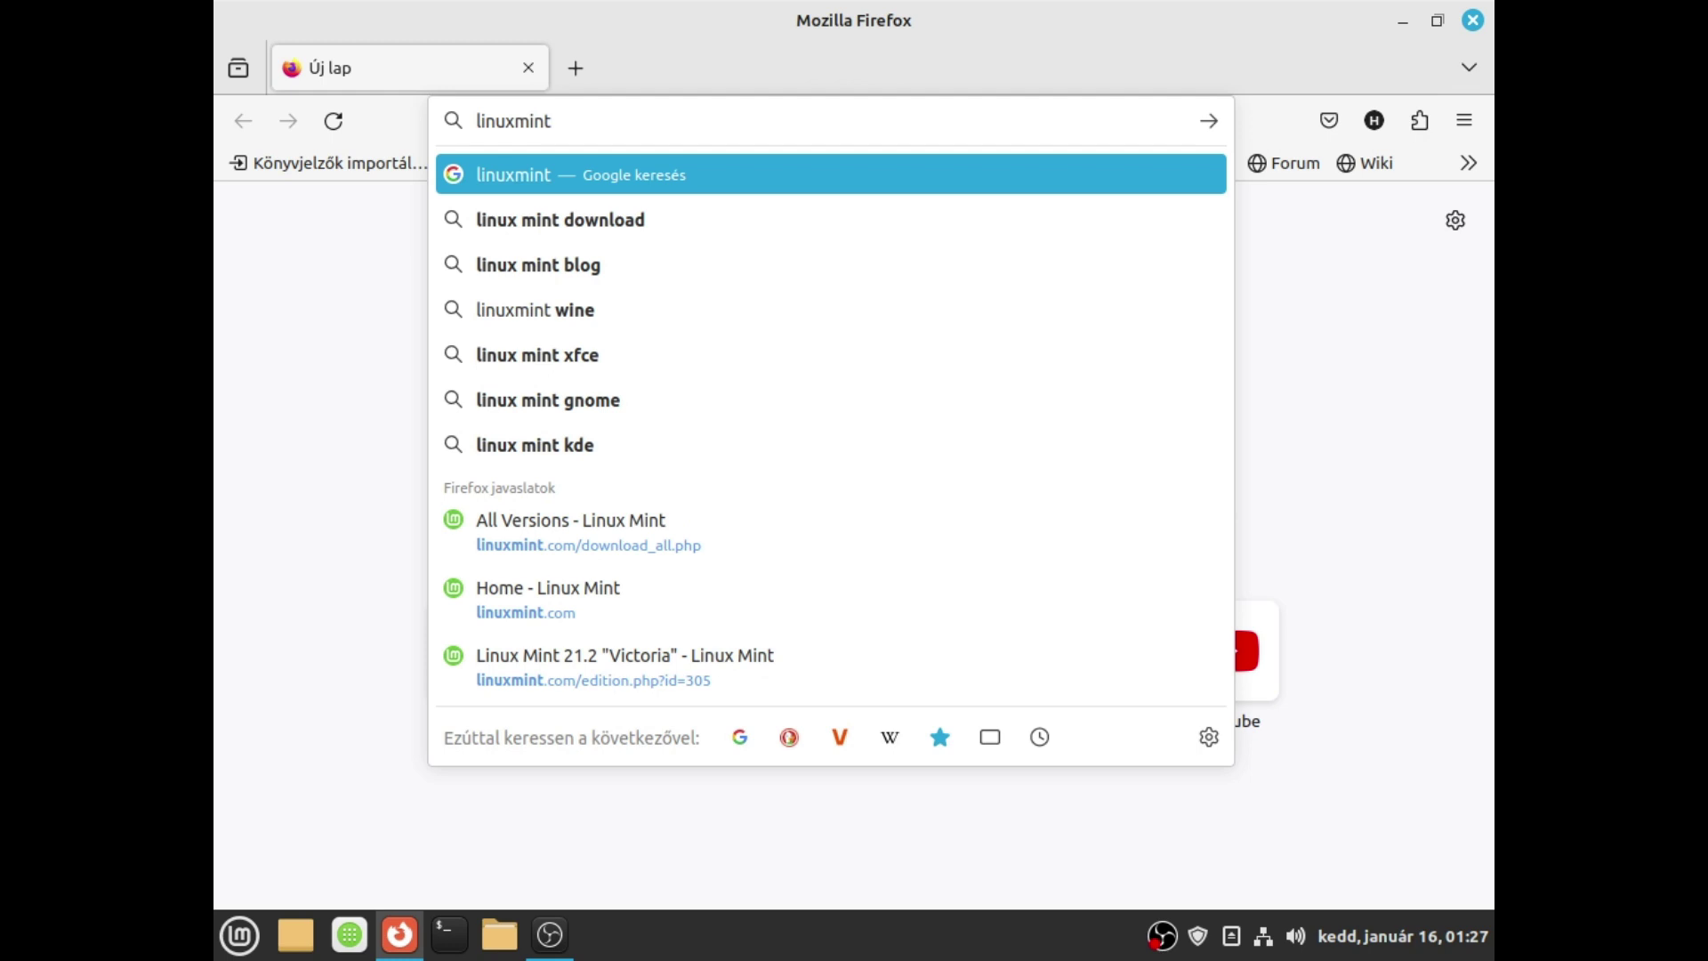
{"action": "type", "text": ".h"}
{"action": "key", "text": "BackSpace"}
{"action": "key", "text": "BackSpace"}
{"action": "type", "text": "com"}
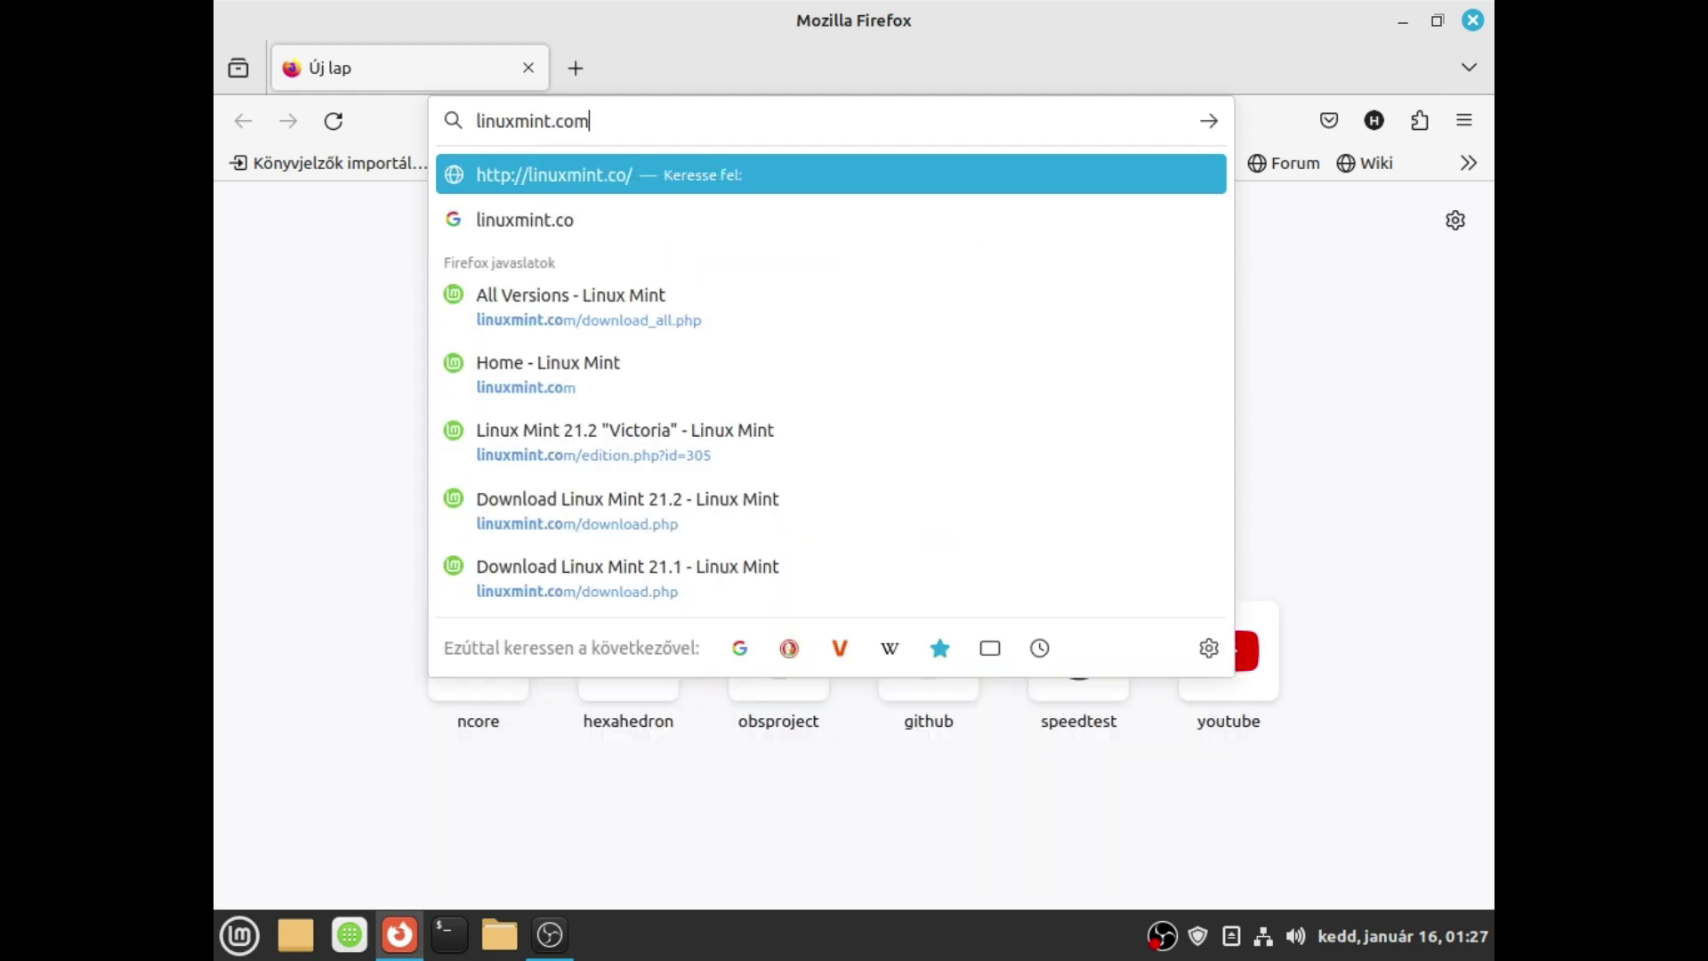
{"action": "key", "text": "Return"}
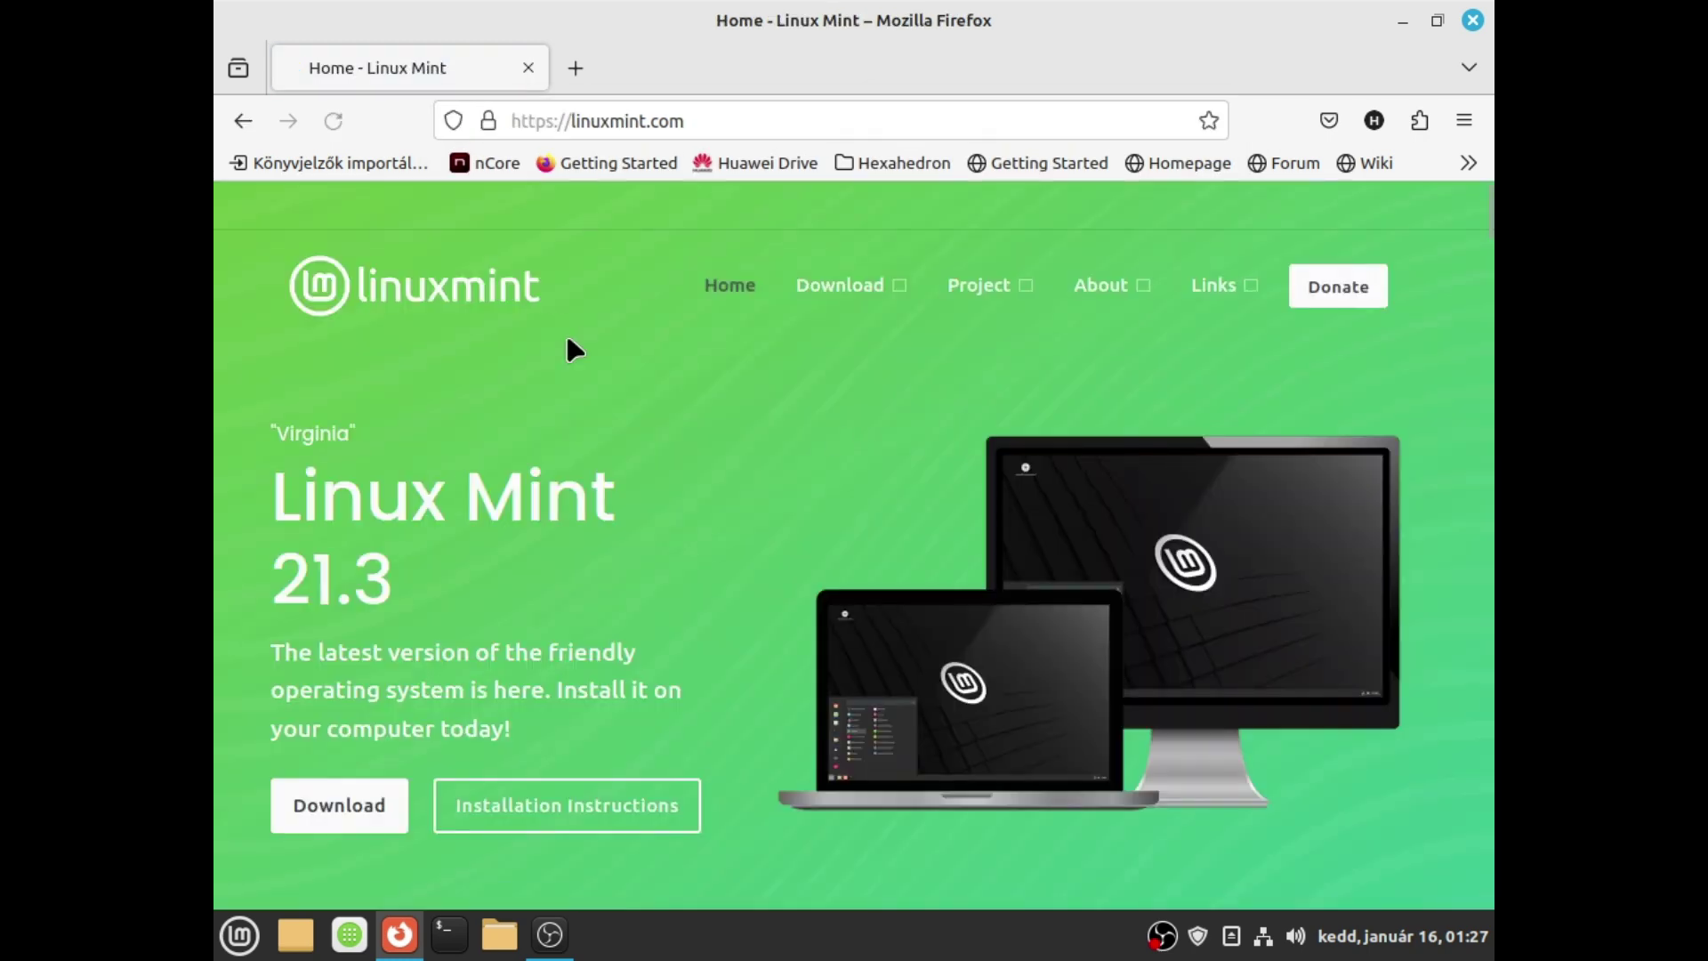
{"action": "mouse_move", "coordinate": [859, 301]}
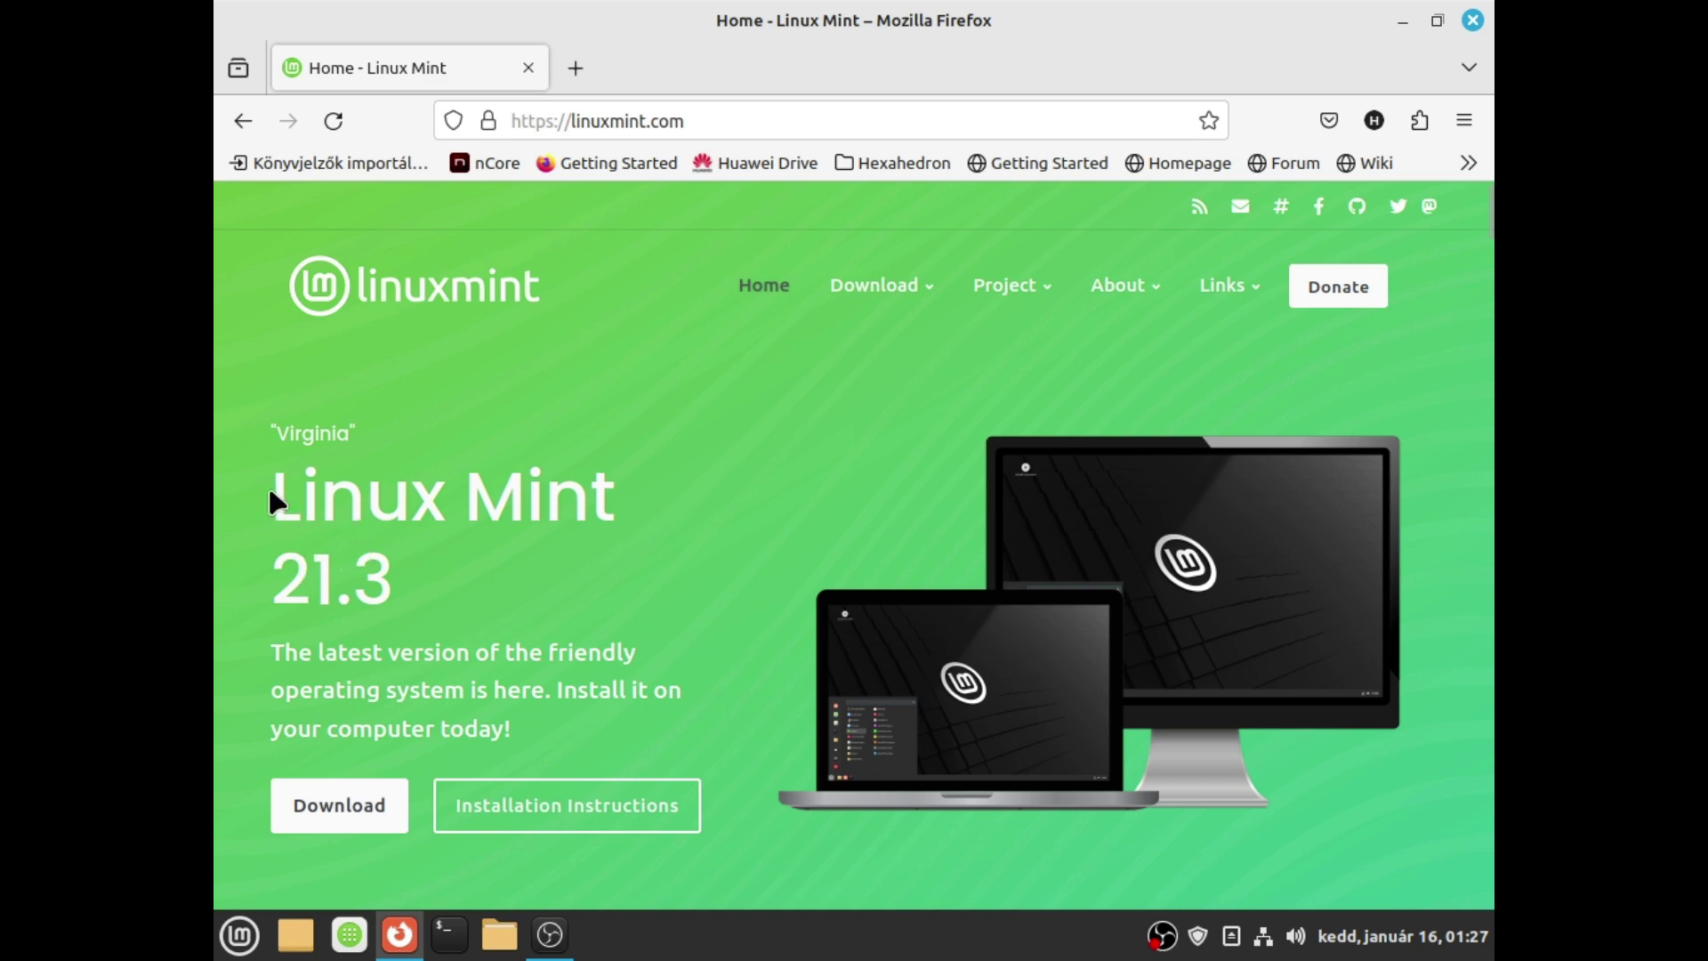
{"action": "left_click_drag", "start_coordinate": [269, 424], "coordinate": [457, 564]}
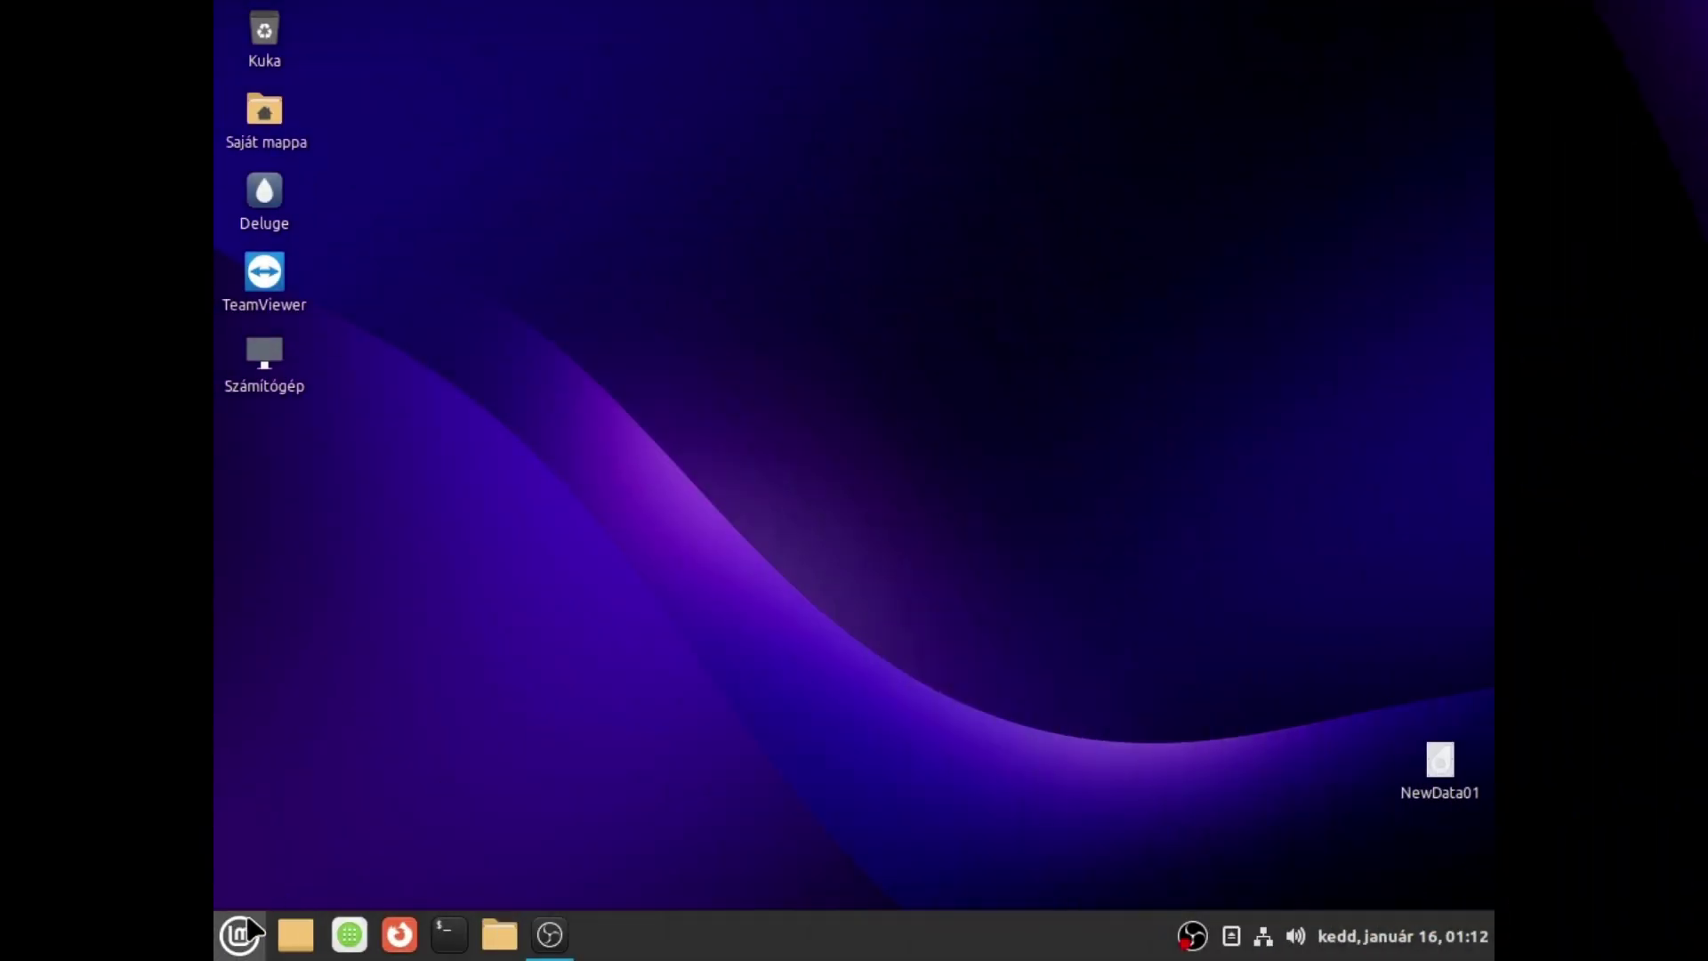
Search the applications for "rendszer" and open Rendszerinformációk to check the current system version.
{"action": "left_click", "coordinate": [249, 925]}
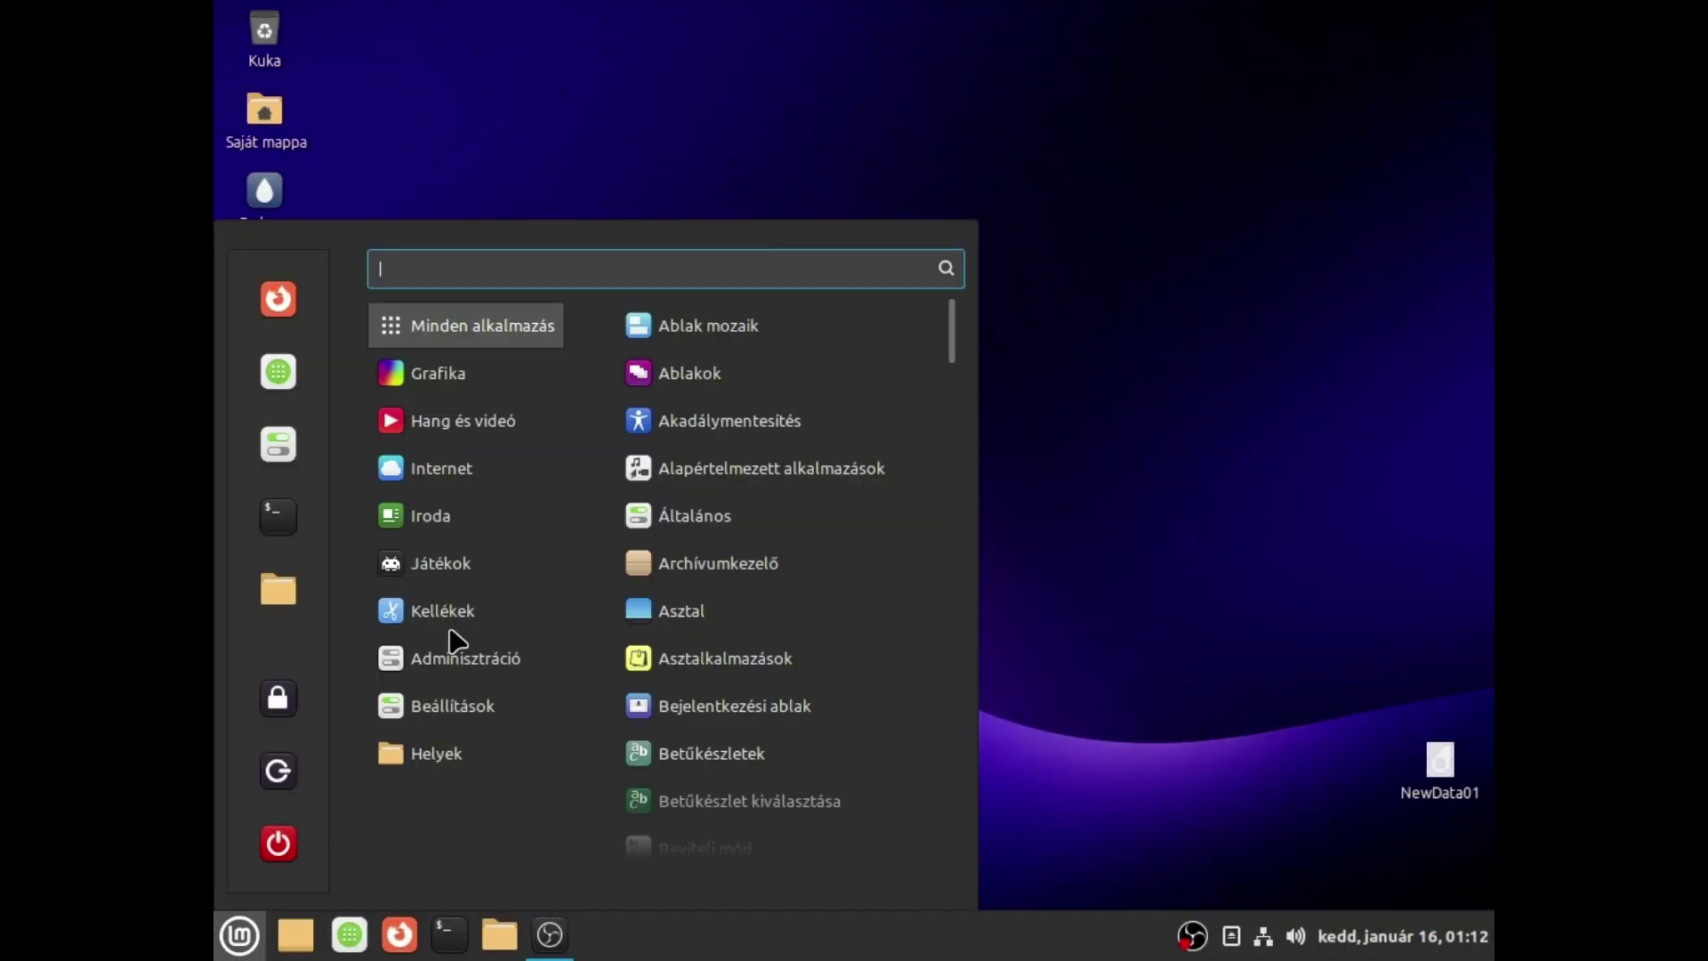
{"action": "type", "text": "rendszer"}
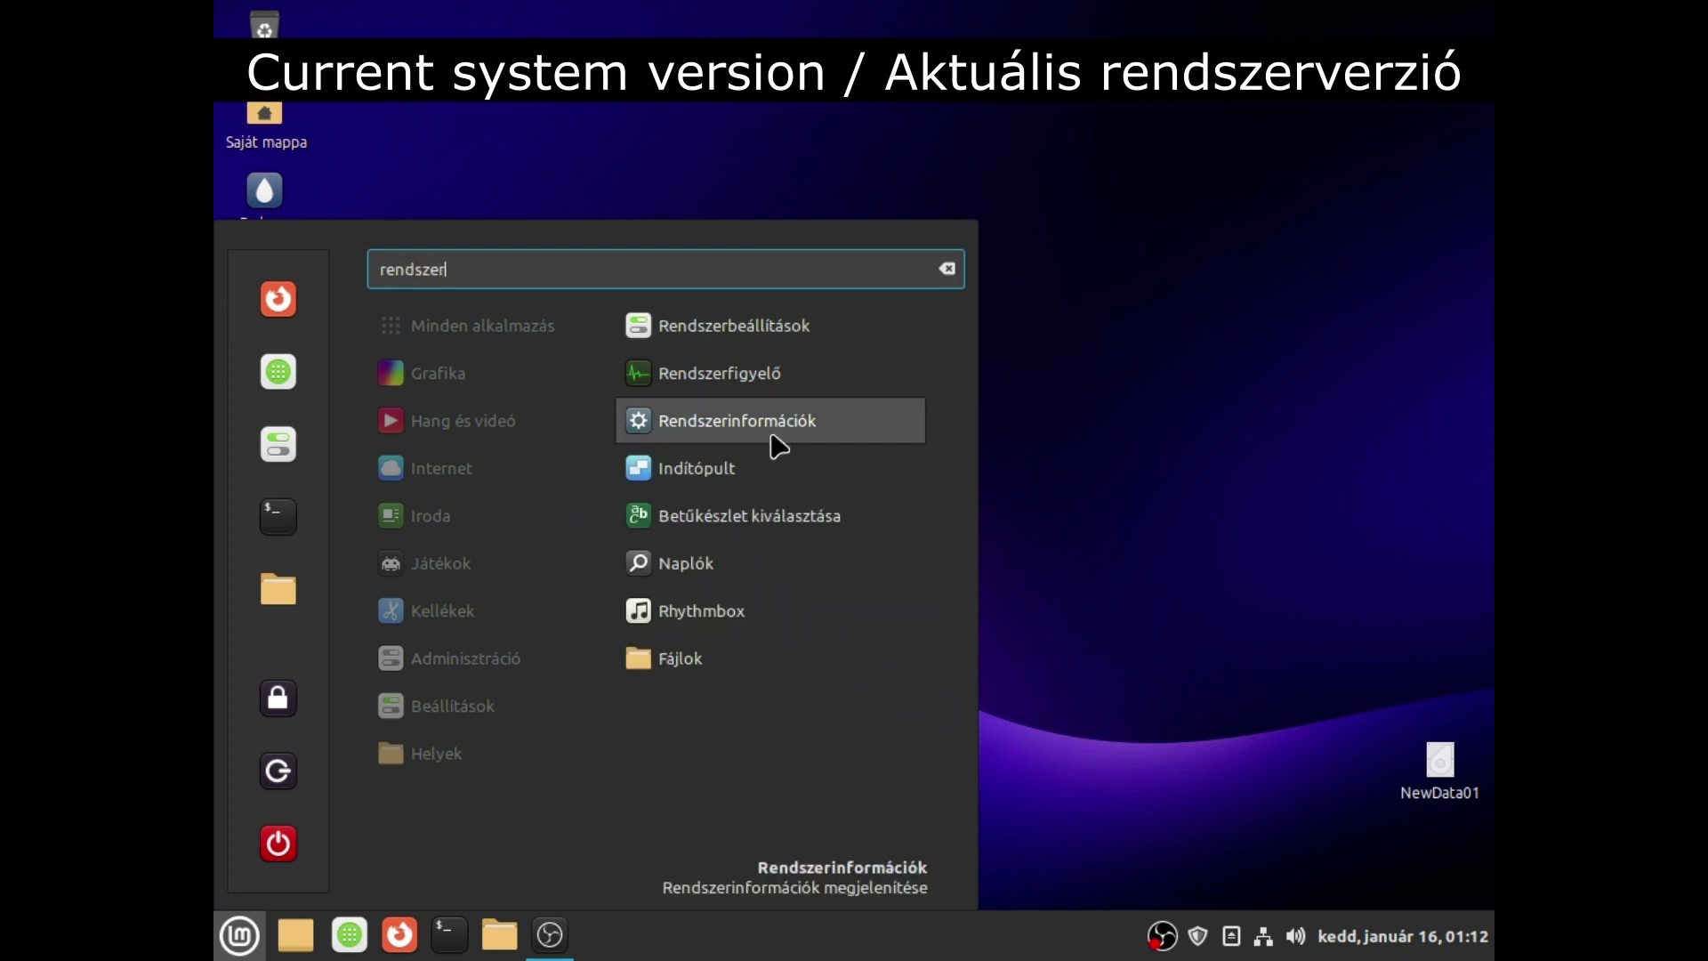
{"action": "left_click", "coordinate": [770, 431]}
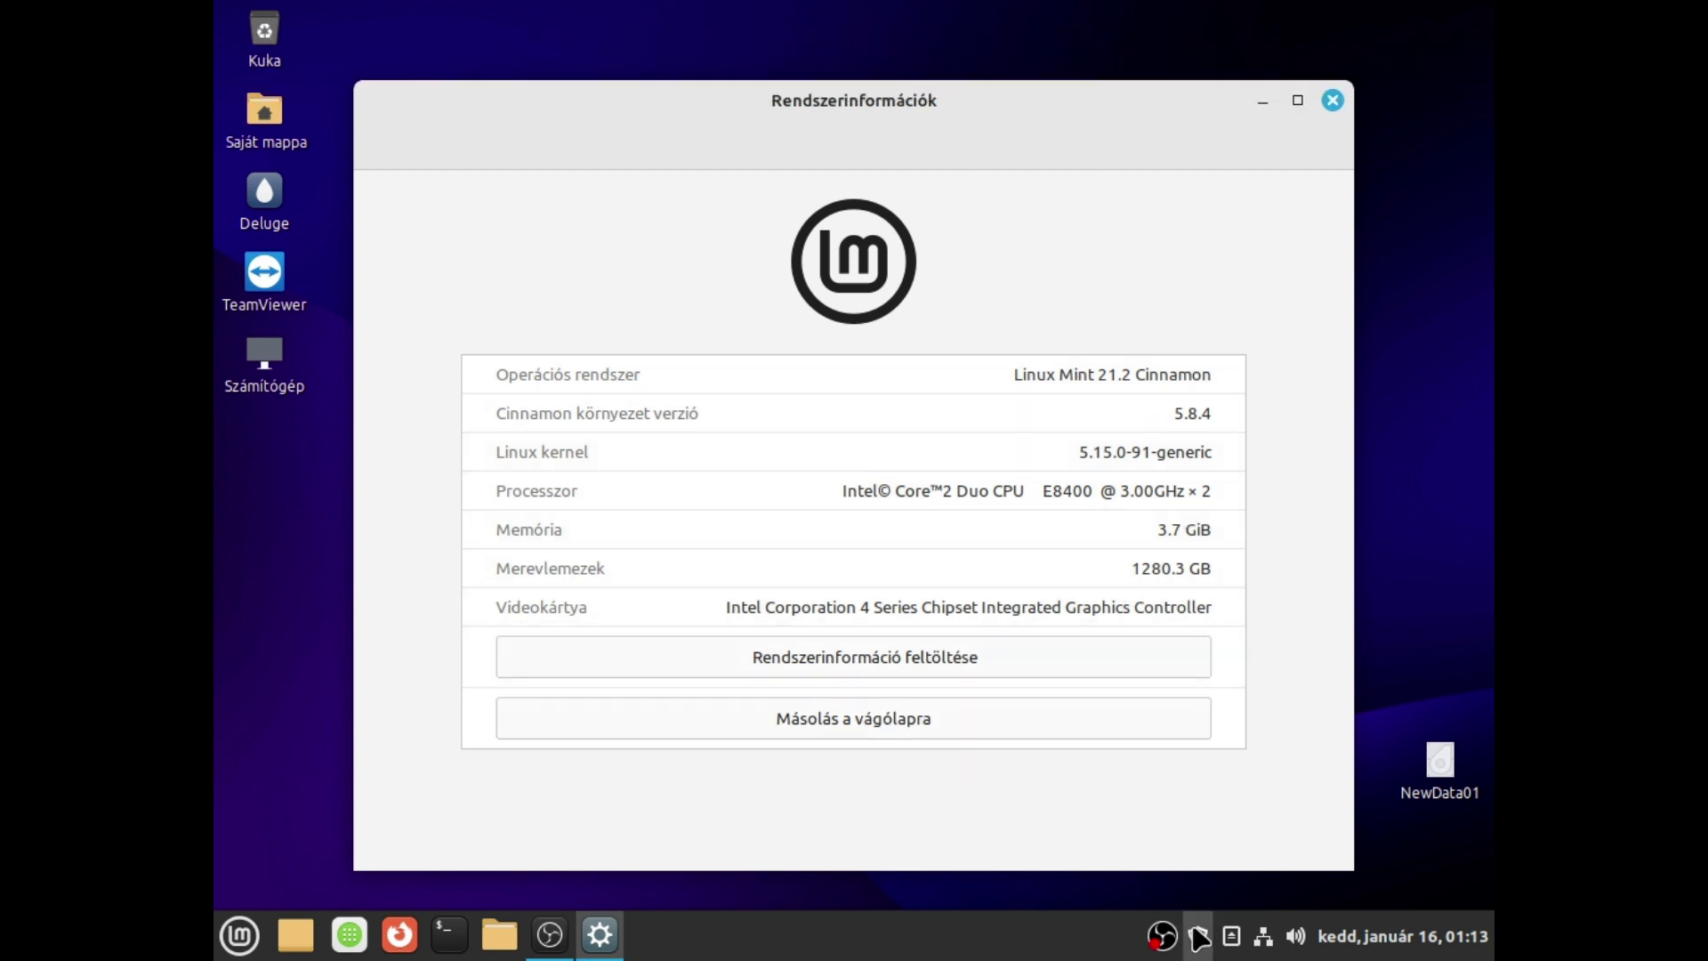
Open the update manager and install the pending package updates, authenticating with the account password.
{"action": "left_click", "coordinate": [1197, 934]}
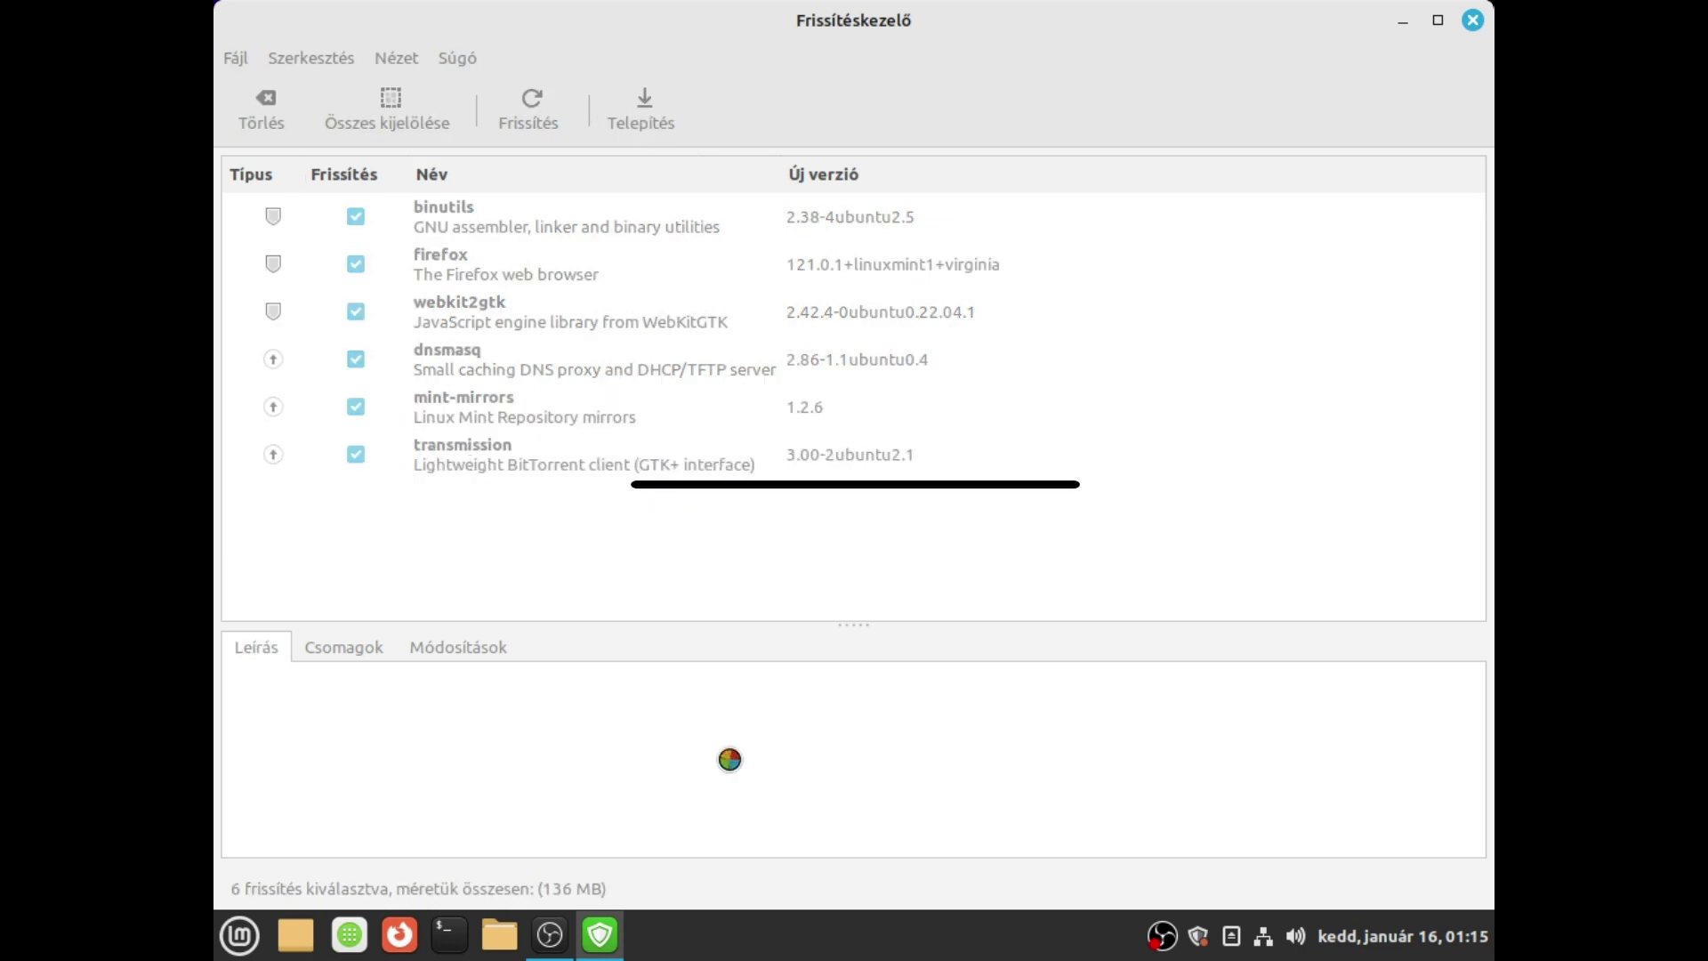
{"action": "type", "text": "•••••"}
{"action": "key", "text": "Return"}
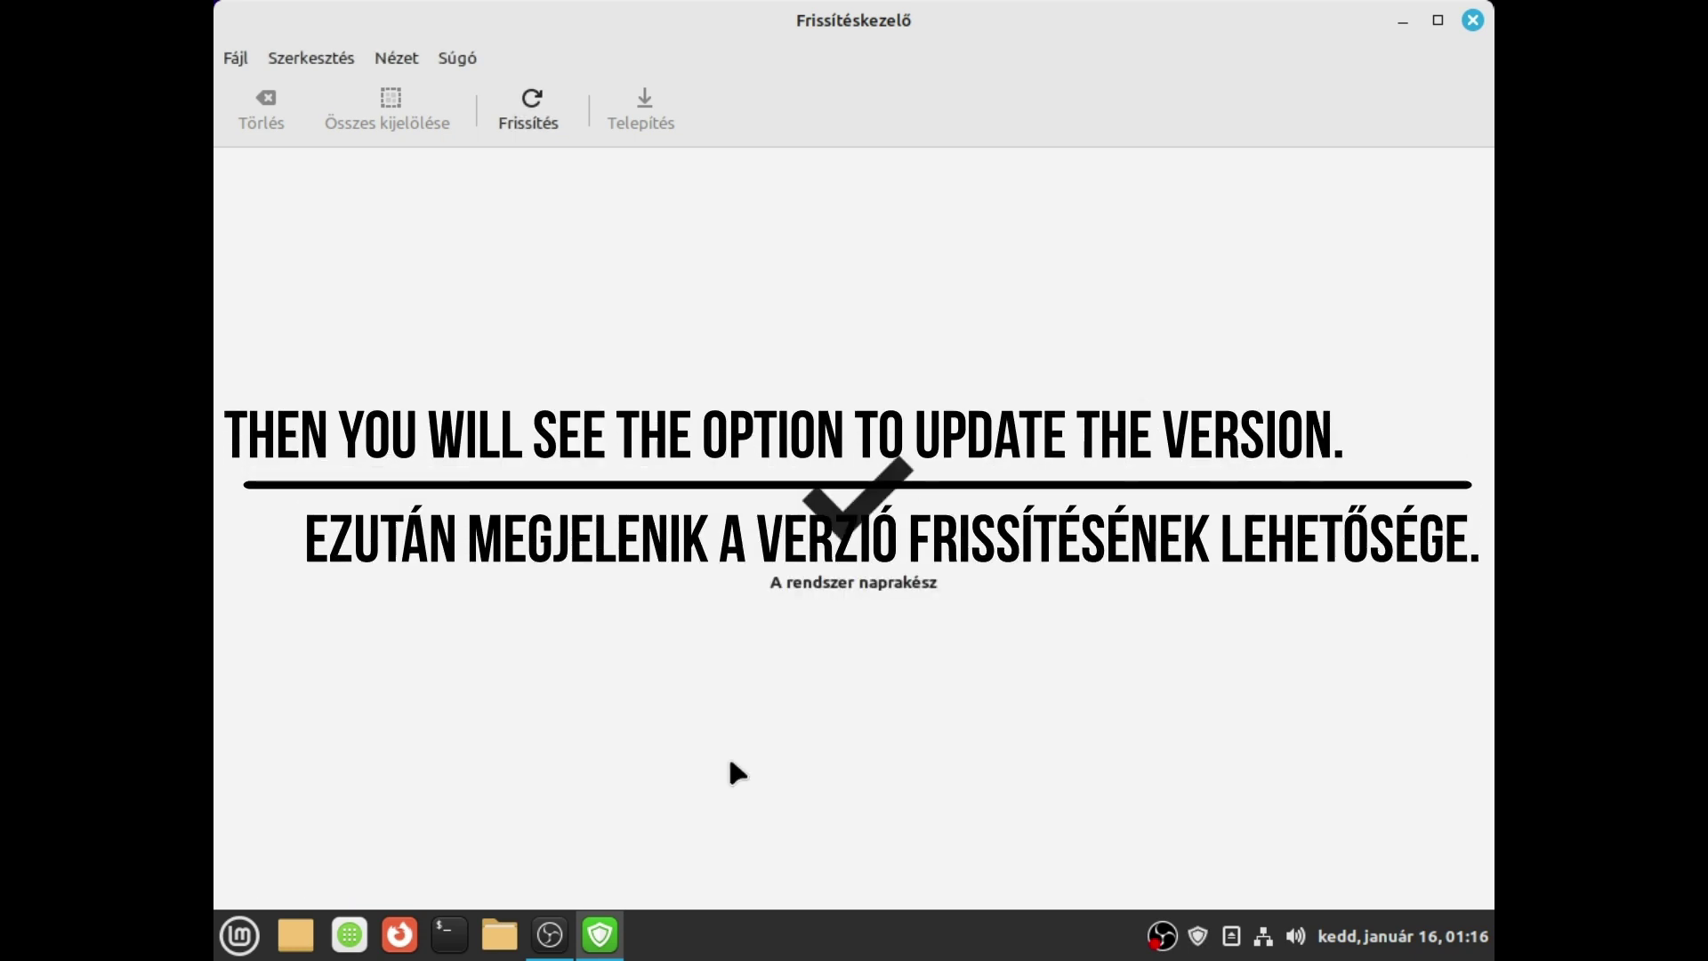
Start the upgrade to "Linux Mint 21.3 Virginia" and advance through the introduction, release notes and new features to the requirements page.
{"action": "left_click", "coordinate": [311, 59]}
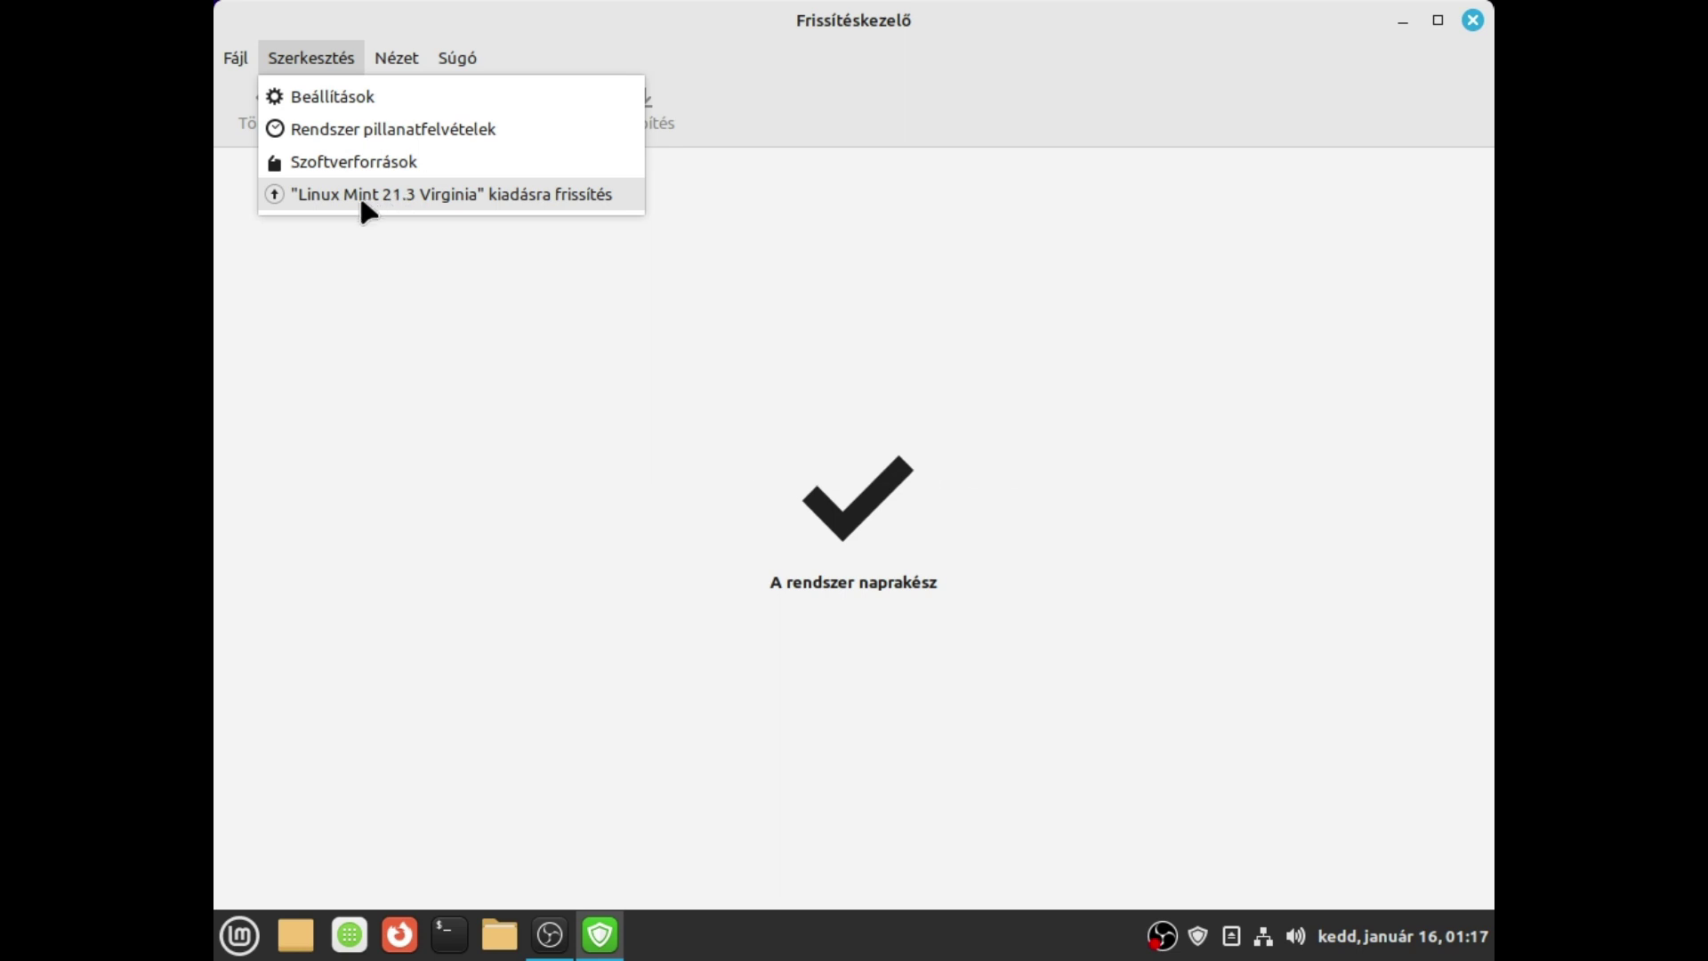
{"action": "left_click", "coordinate": [539, 198]}
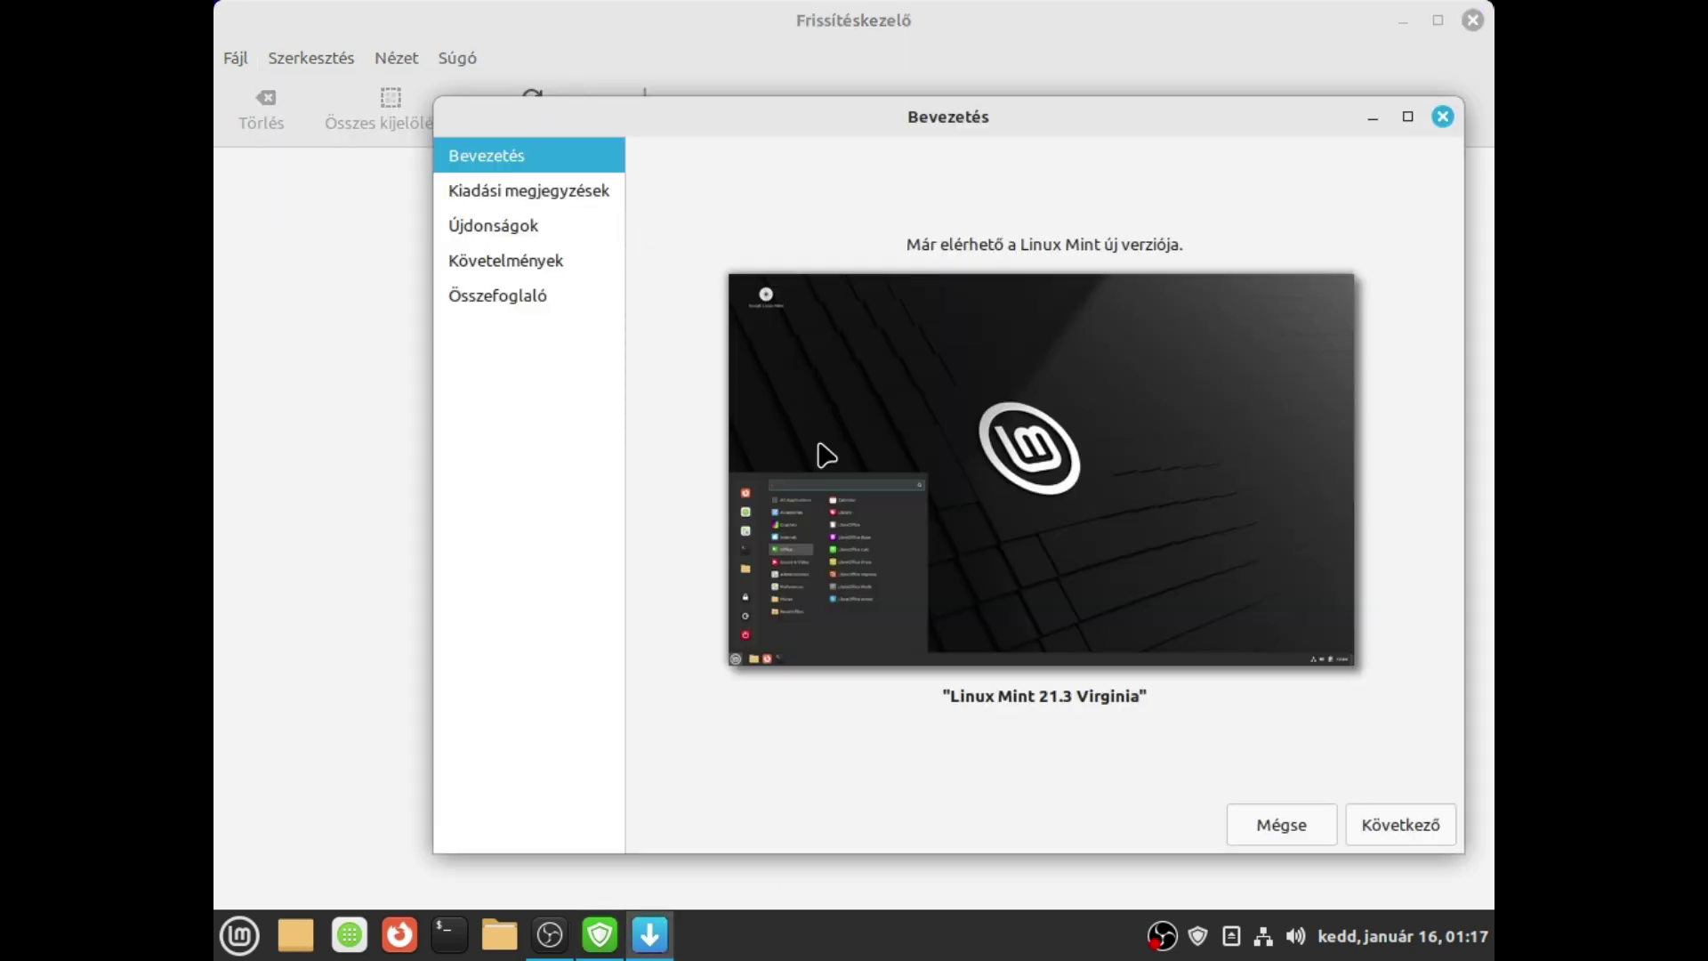
{"action": "left_click", "coordinate": [1385, 828]}
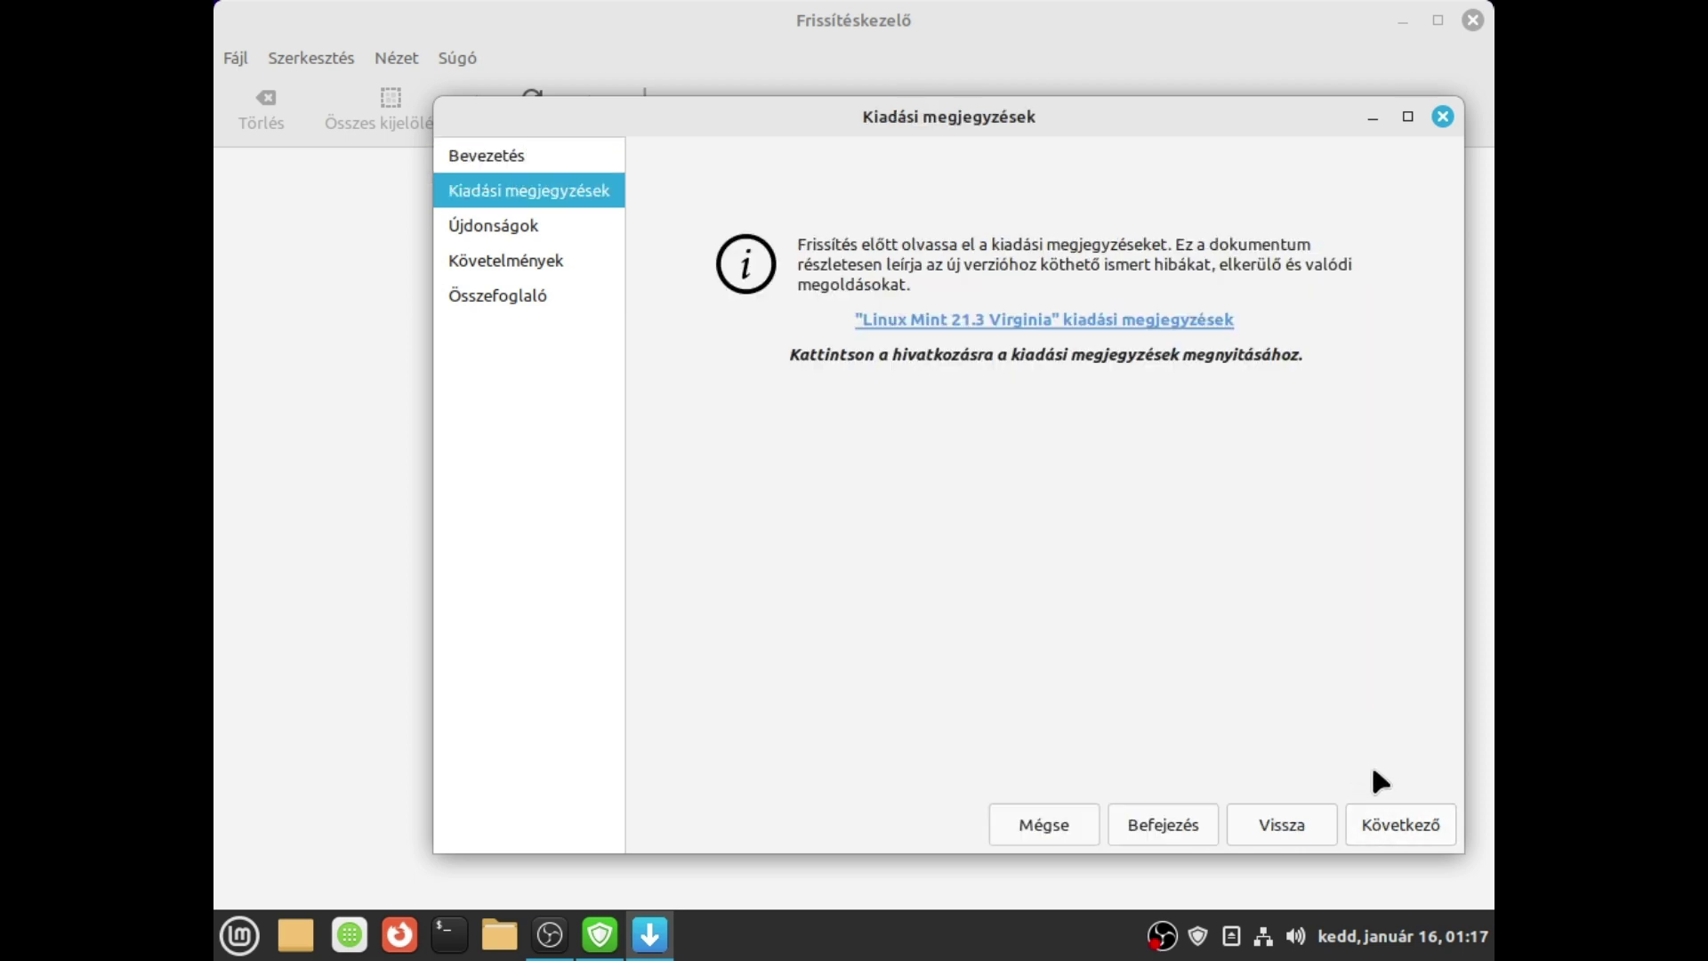
{"action": "left_click", "coordinate": [1394, 832]}
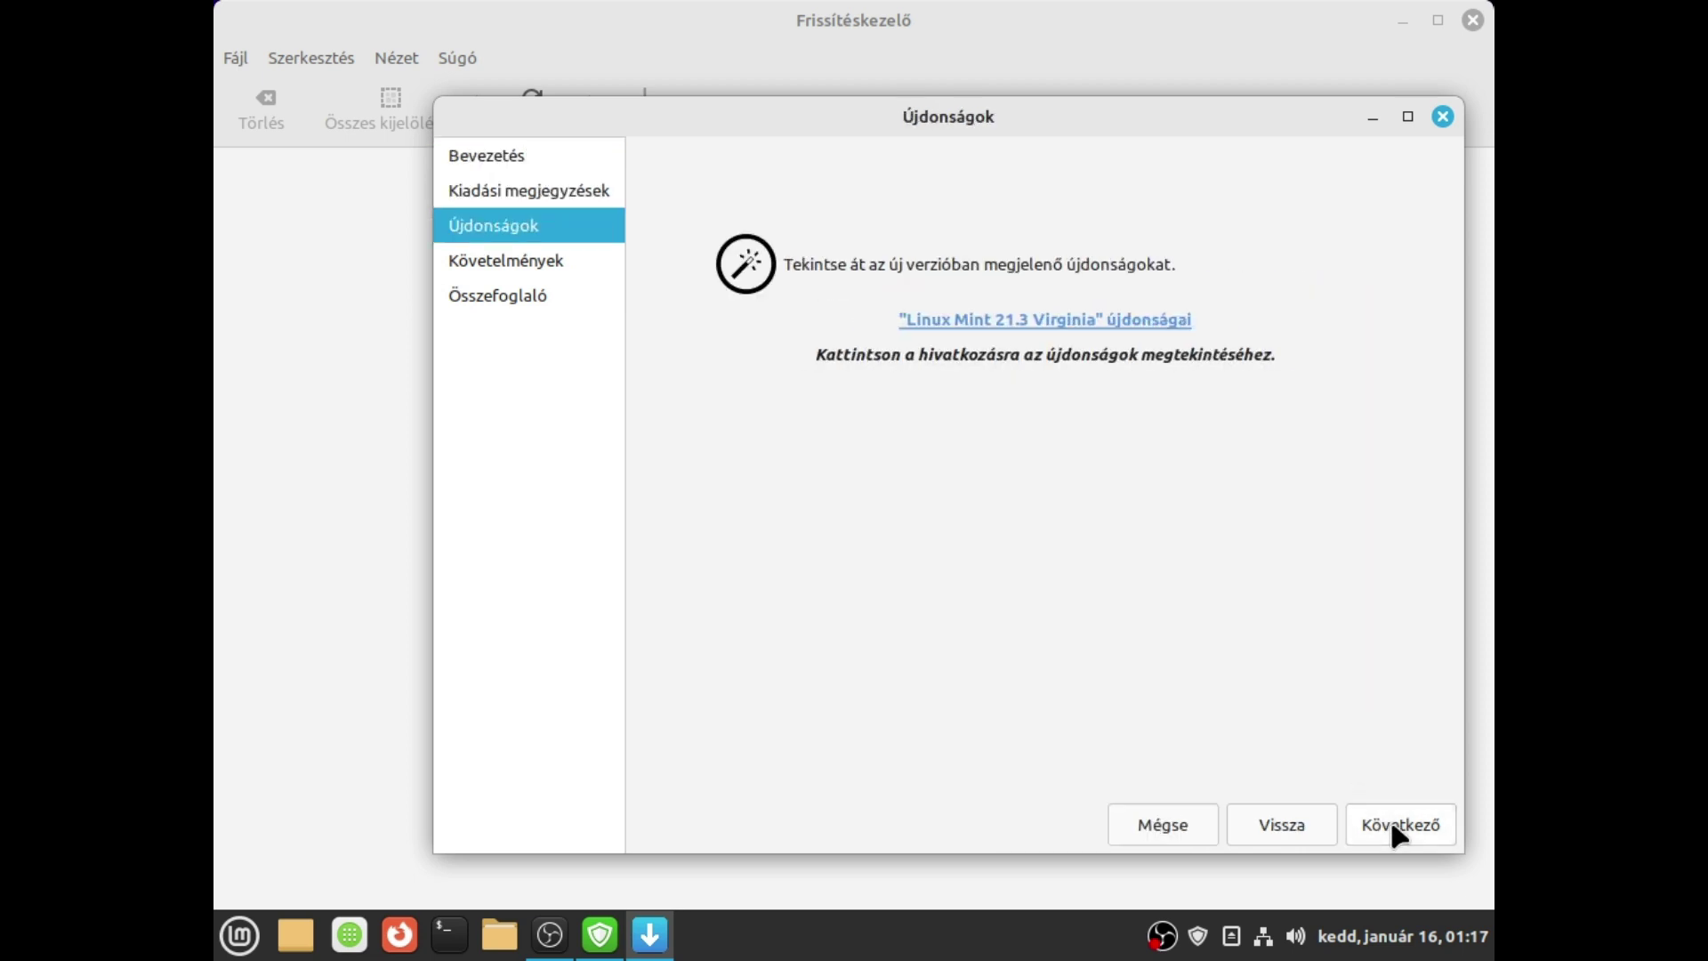
{"action": "left_click", "coordinate": [1394, 828]}
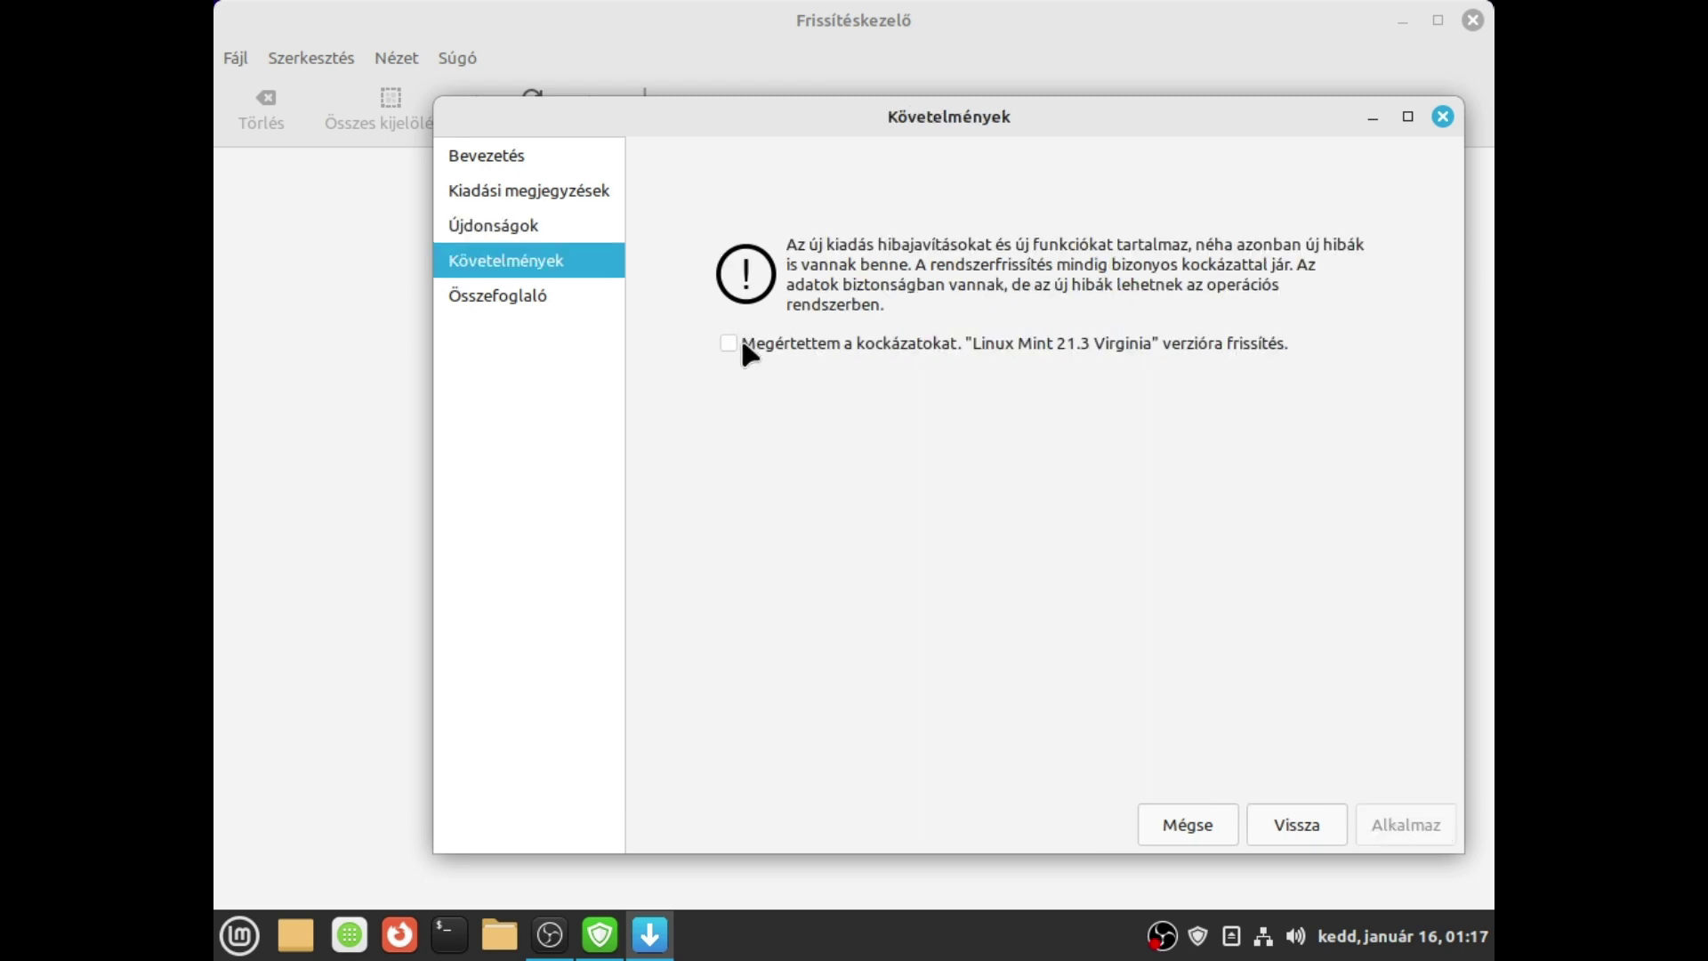
Accept the upgrade risks and apply the upgrade to Linux Mint 21.3 Virginia, authenticating with the account password.
{"action": "left_click", "coordinate": [729, 342]}
{"action": "left_click", "coordinate": [1395, 824]}
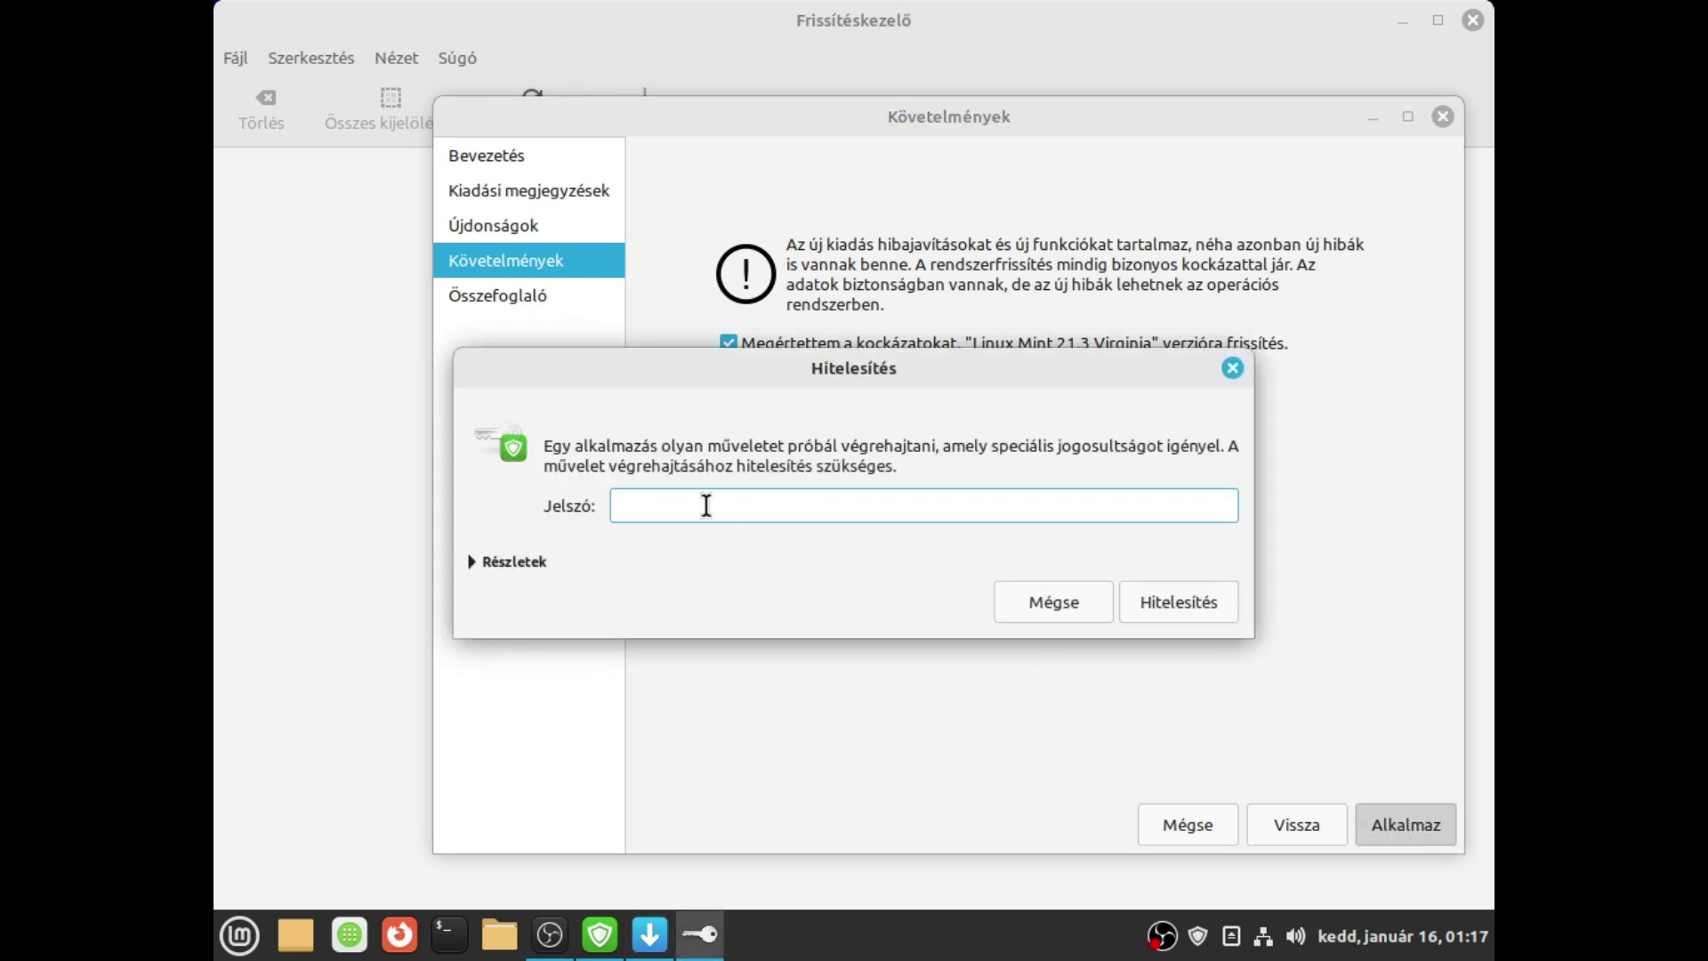
{"action": "type", "text": "******"}
{"action": "key", "text": "Return"}
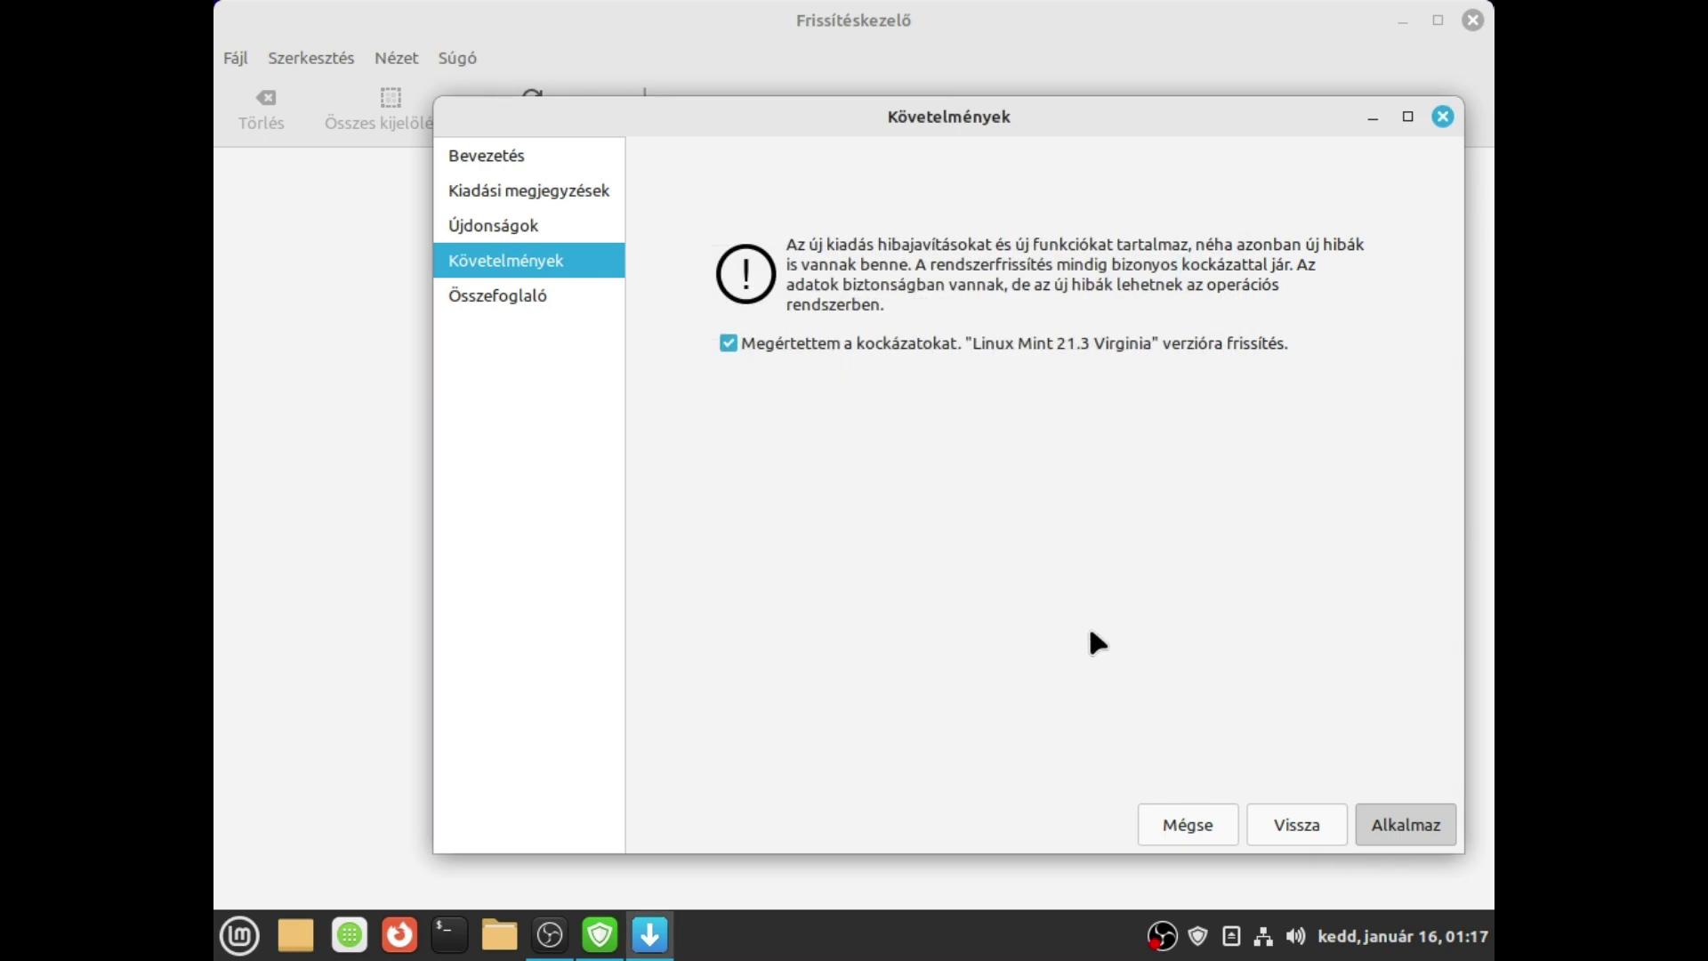
Reposition the upgrade wizard and its progress dialog during installation, and close the wizard once the upgrade is finished.
{"action": "left_click_drag", "start_coordinate": [931, 107], "coordinate": [827, 130]}
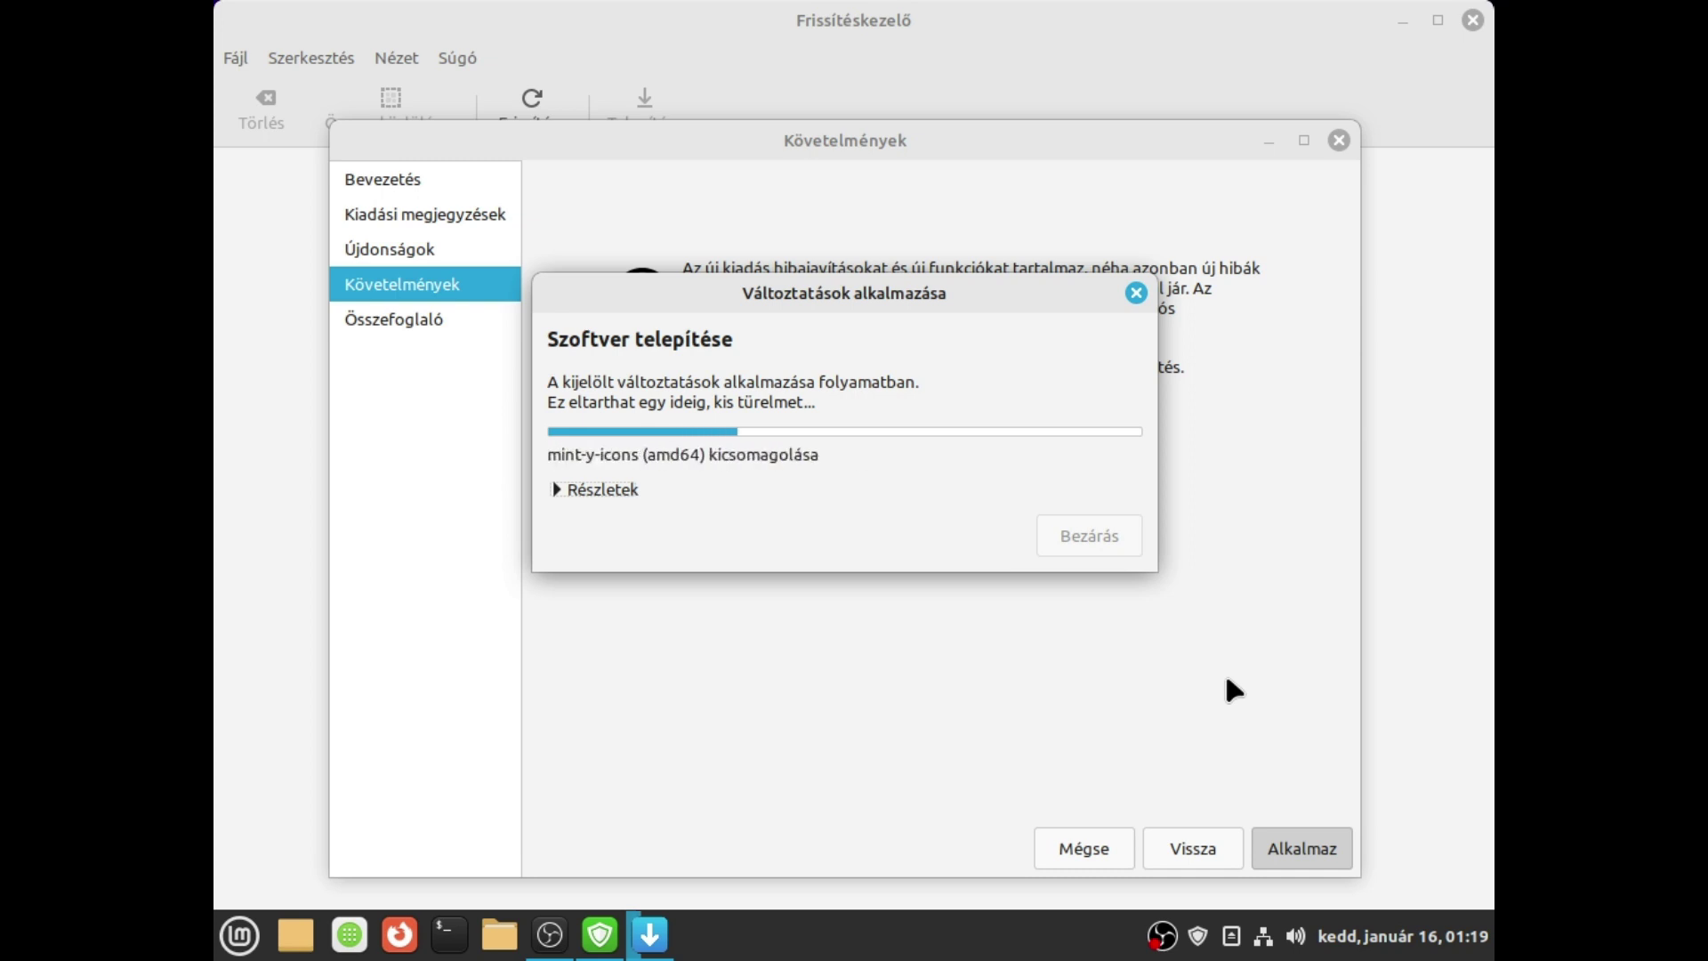
{"action": "left_click_drag", "start_coordinate": [794, 298], "coordinate": [856, 477]}
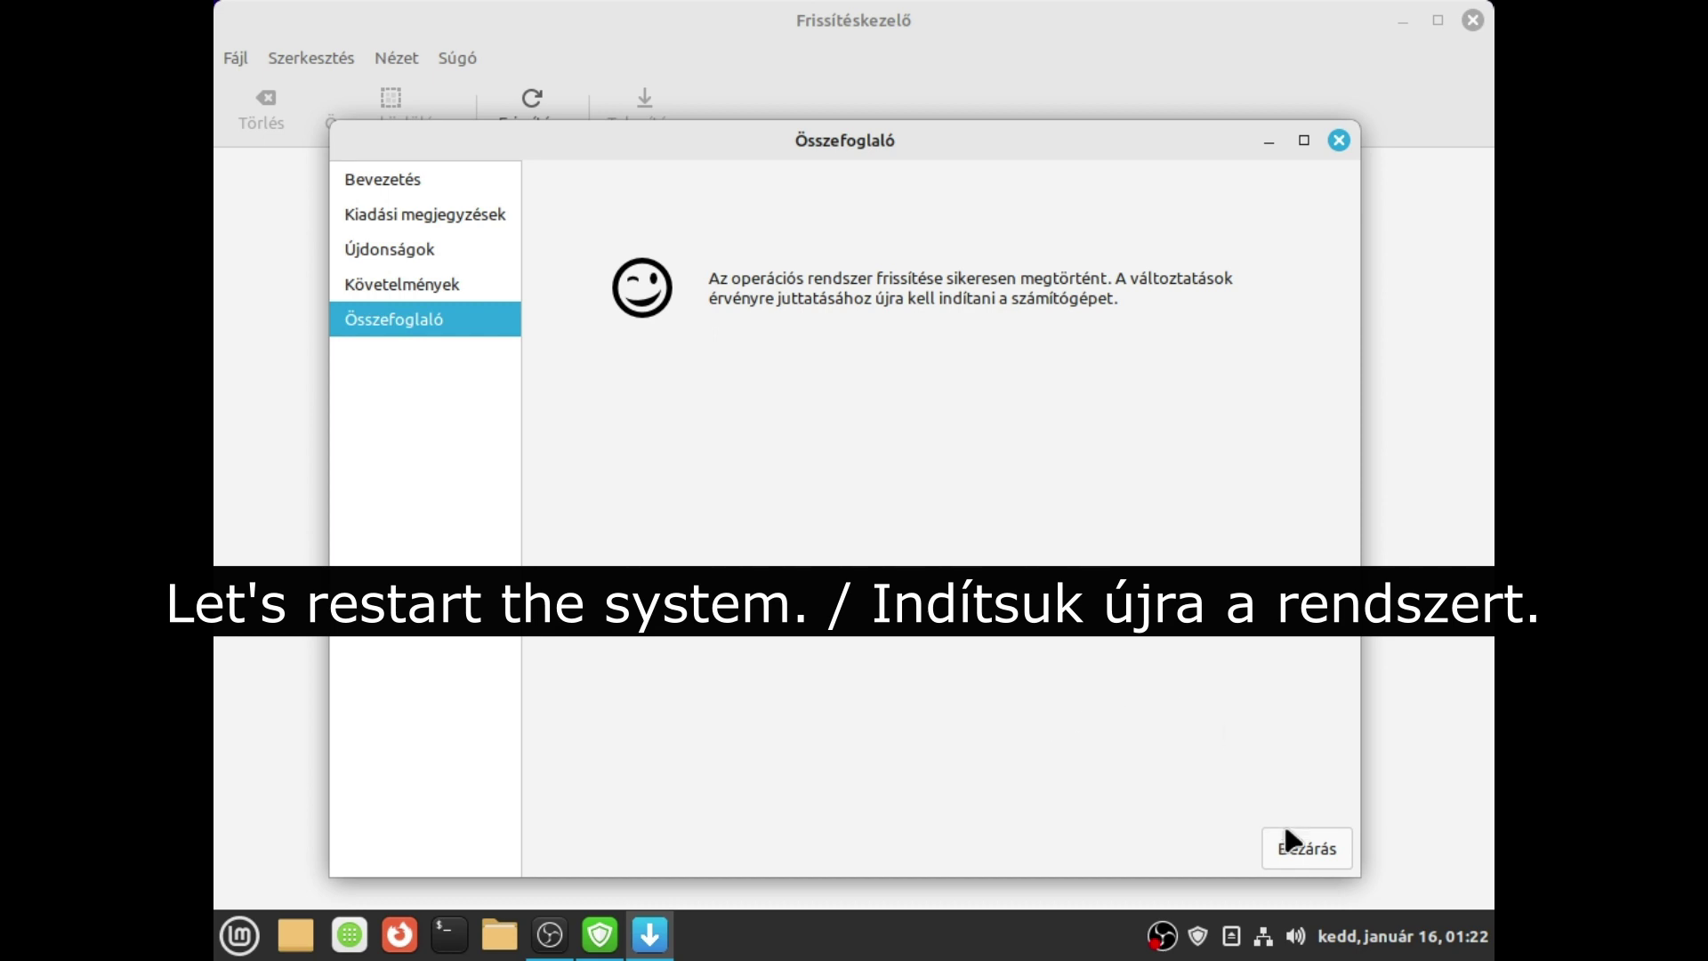
{"action": "left_click", "coordinate": [1290, 849]}
Search the applications for "rendszer", check the upgraded system version in Rendszerinformációk, and close that window.
{"action": "left_click", "coordinate": [239, 936]}
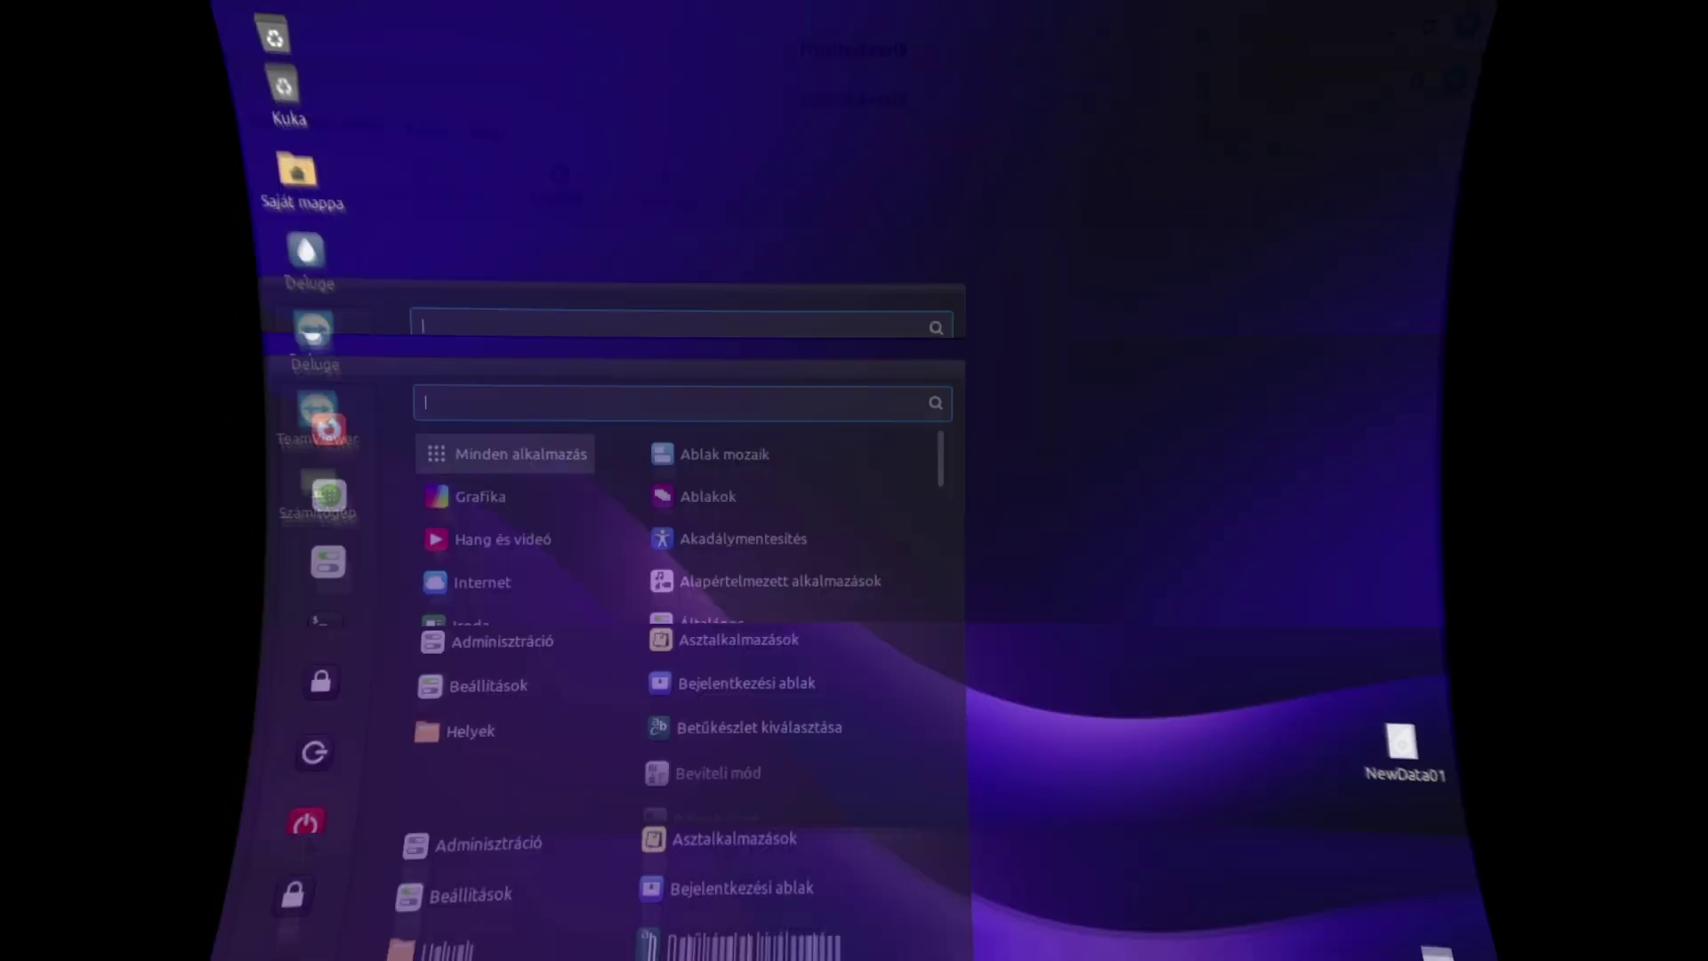
{"action": "mouse_move", "coordinate": [478, 427]}
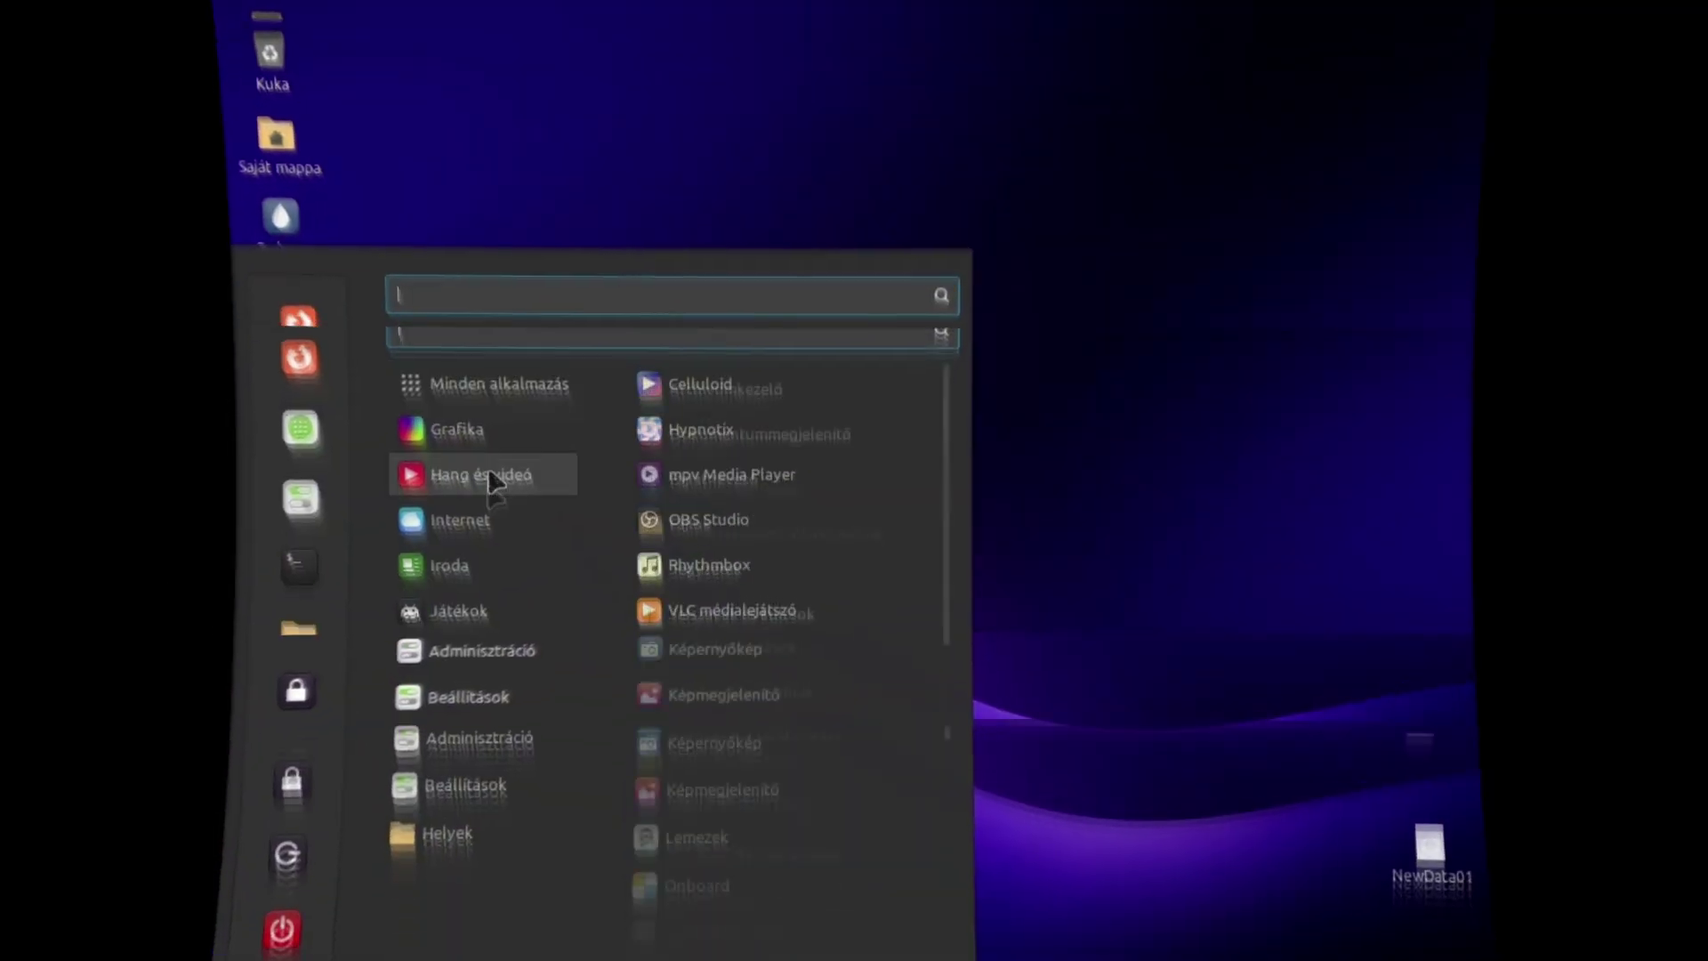
{"action": "type", "text": "rendszer"}
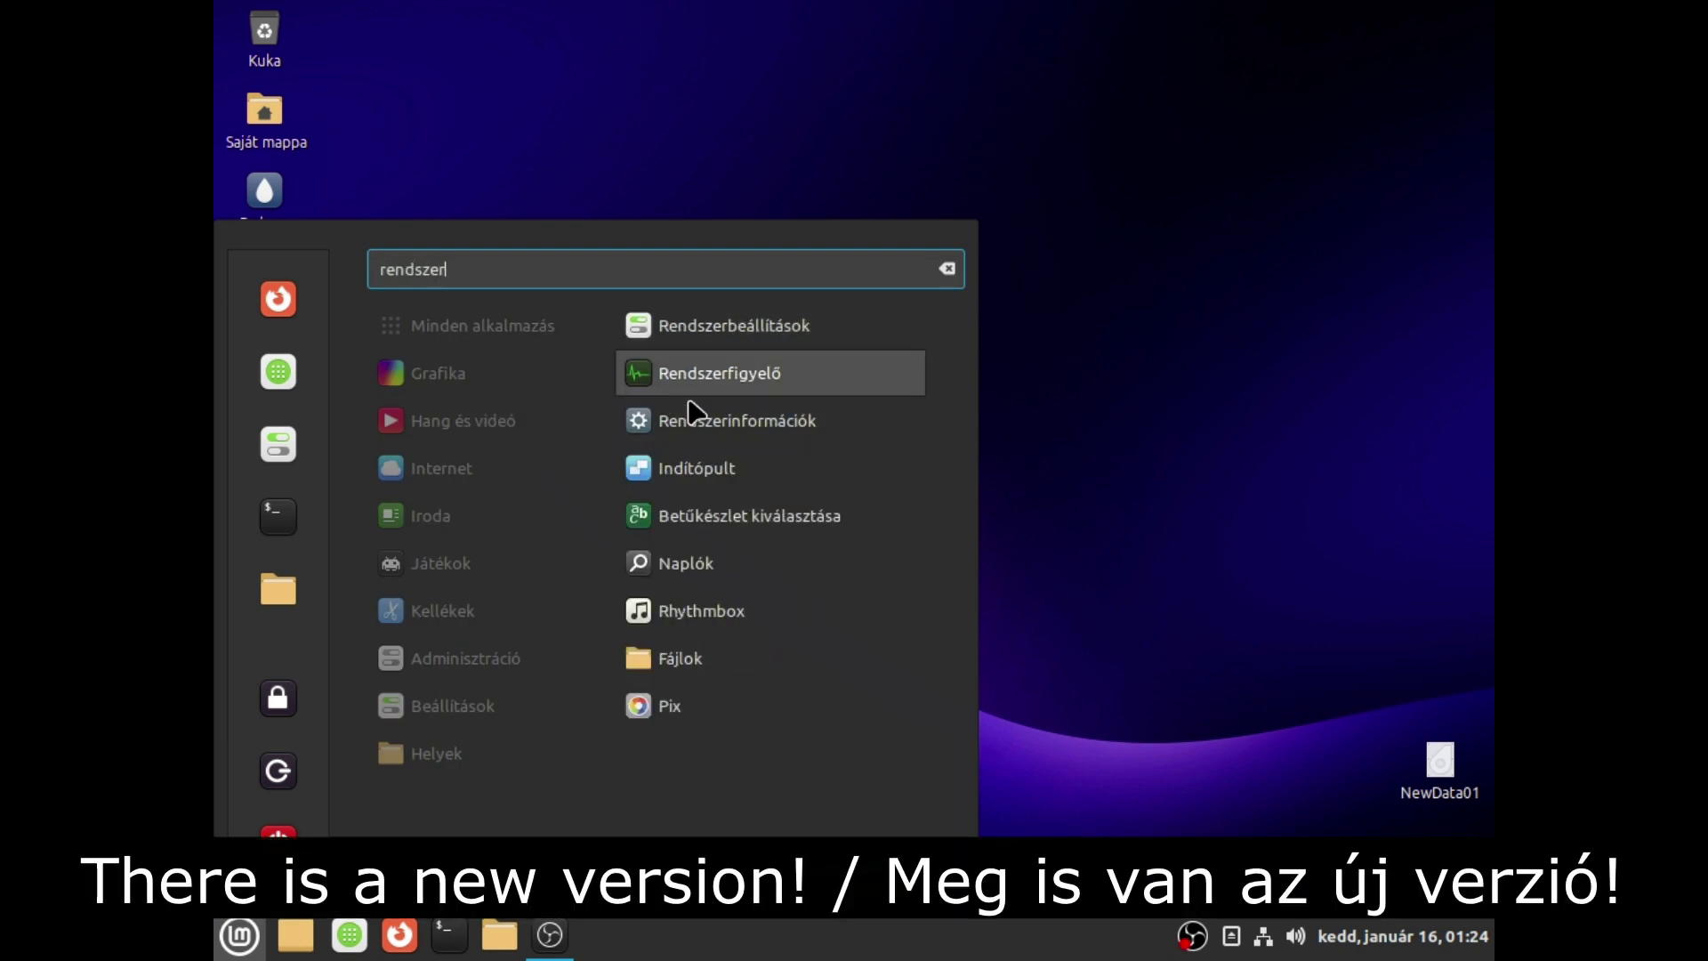
{"action": "left_click", "coordinate": [722, 415]}
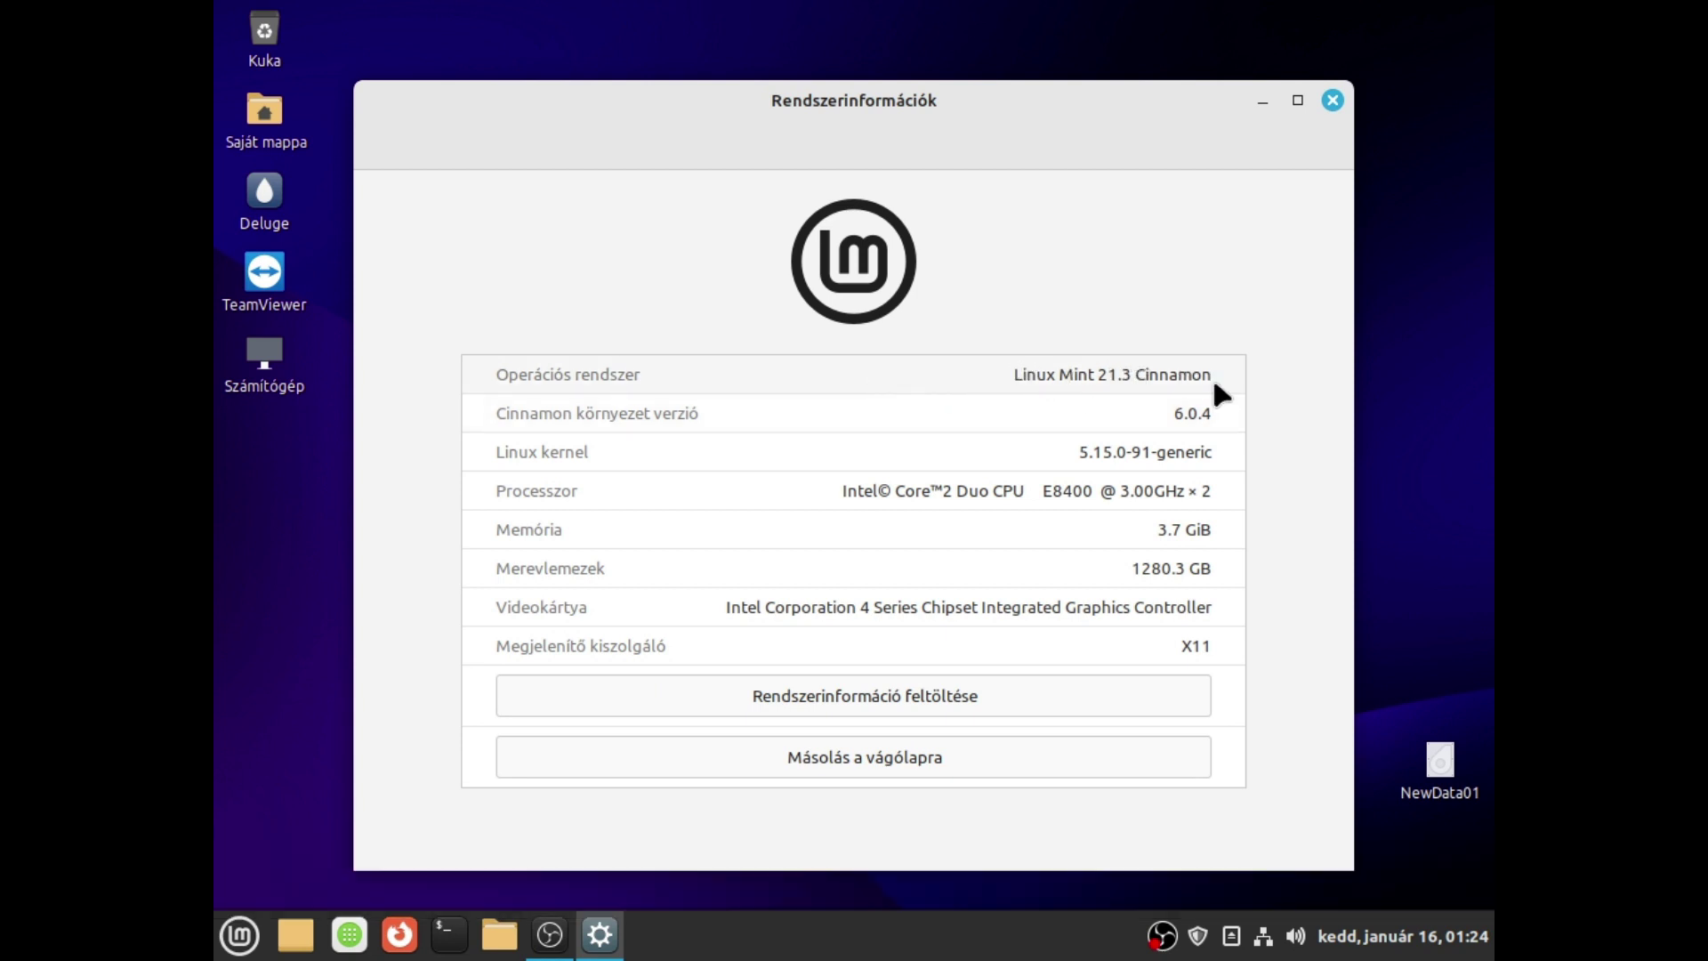
{"action": "left_click", "coordinate": [1332, 102]}
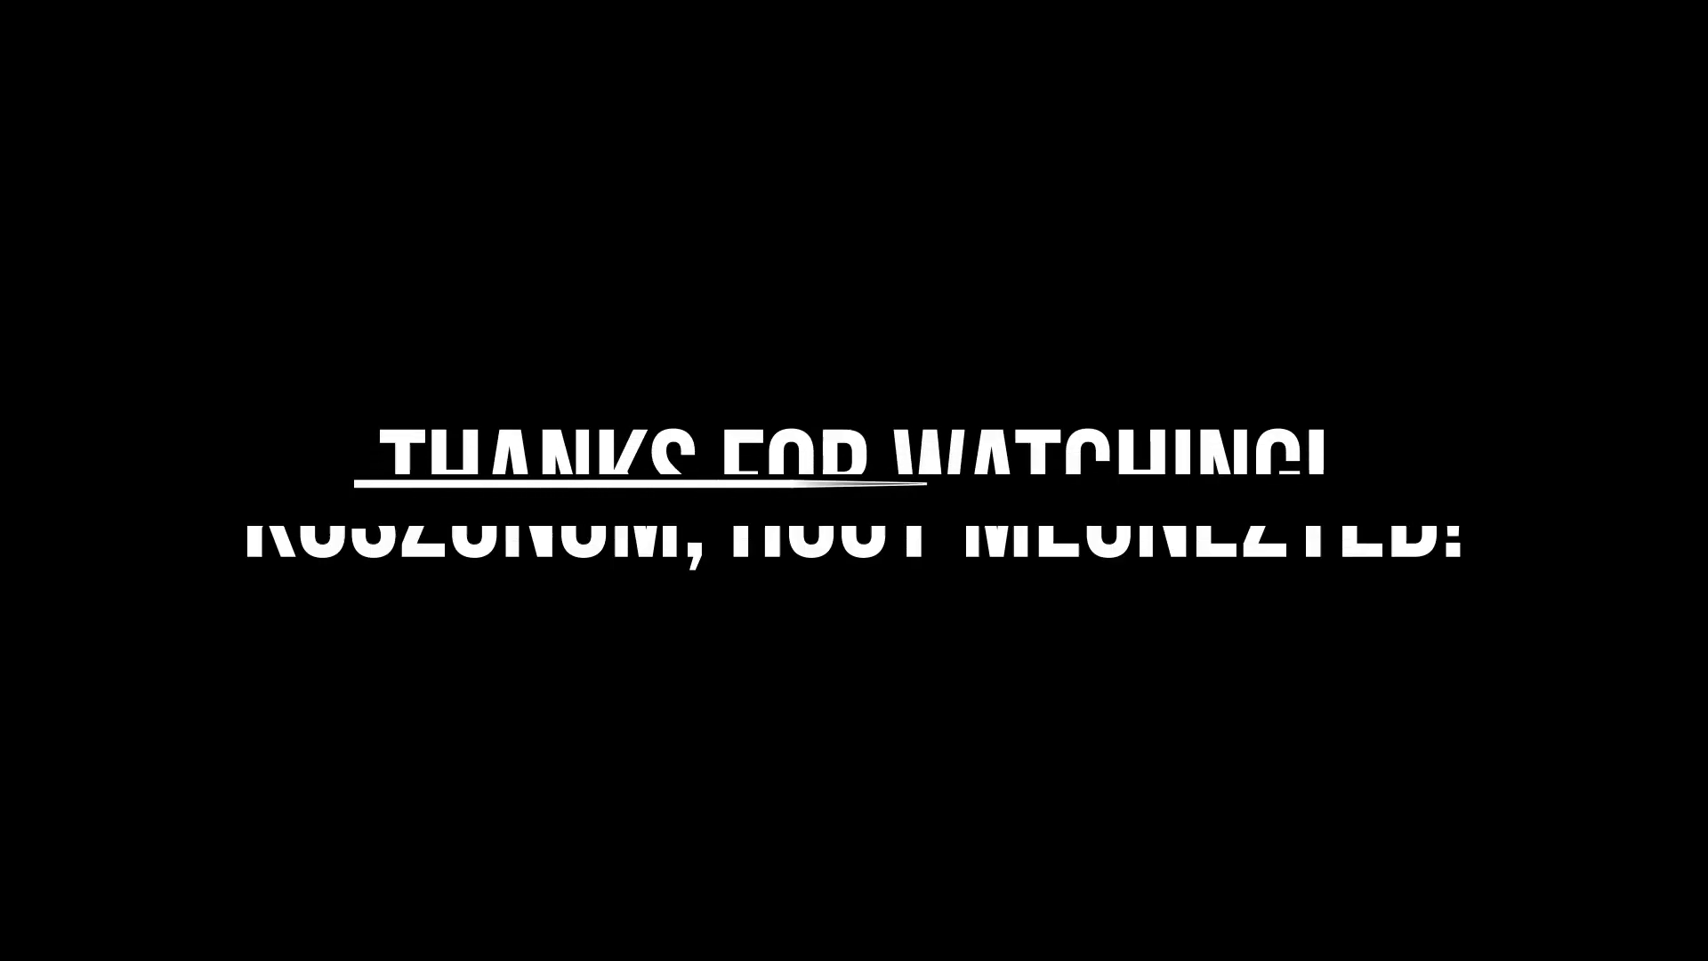